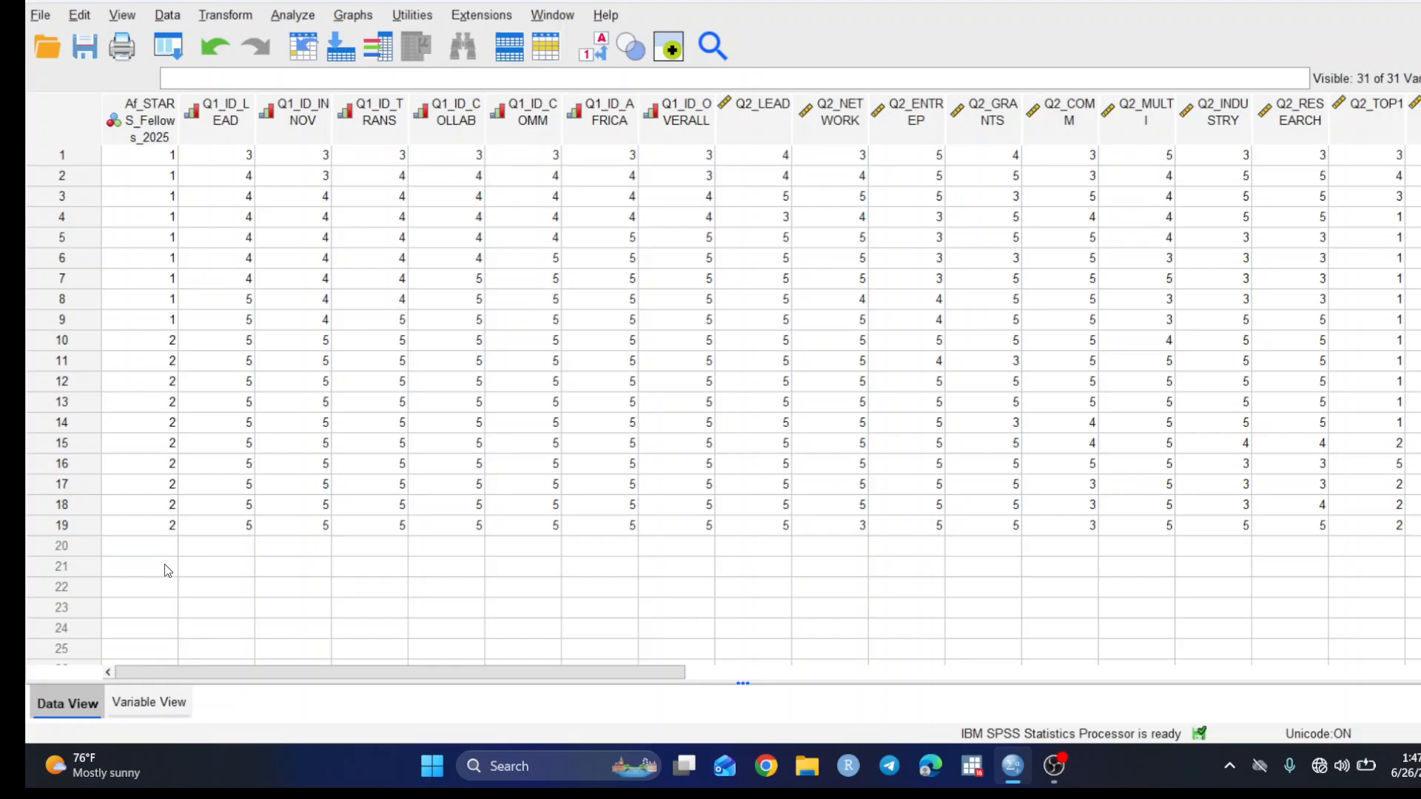
Look over the variable definitions and display the survey responses as value labels in the data grid
left_click(139, 707)
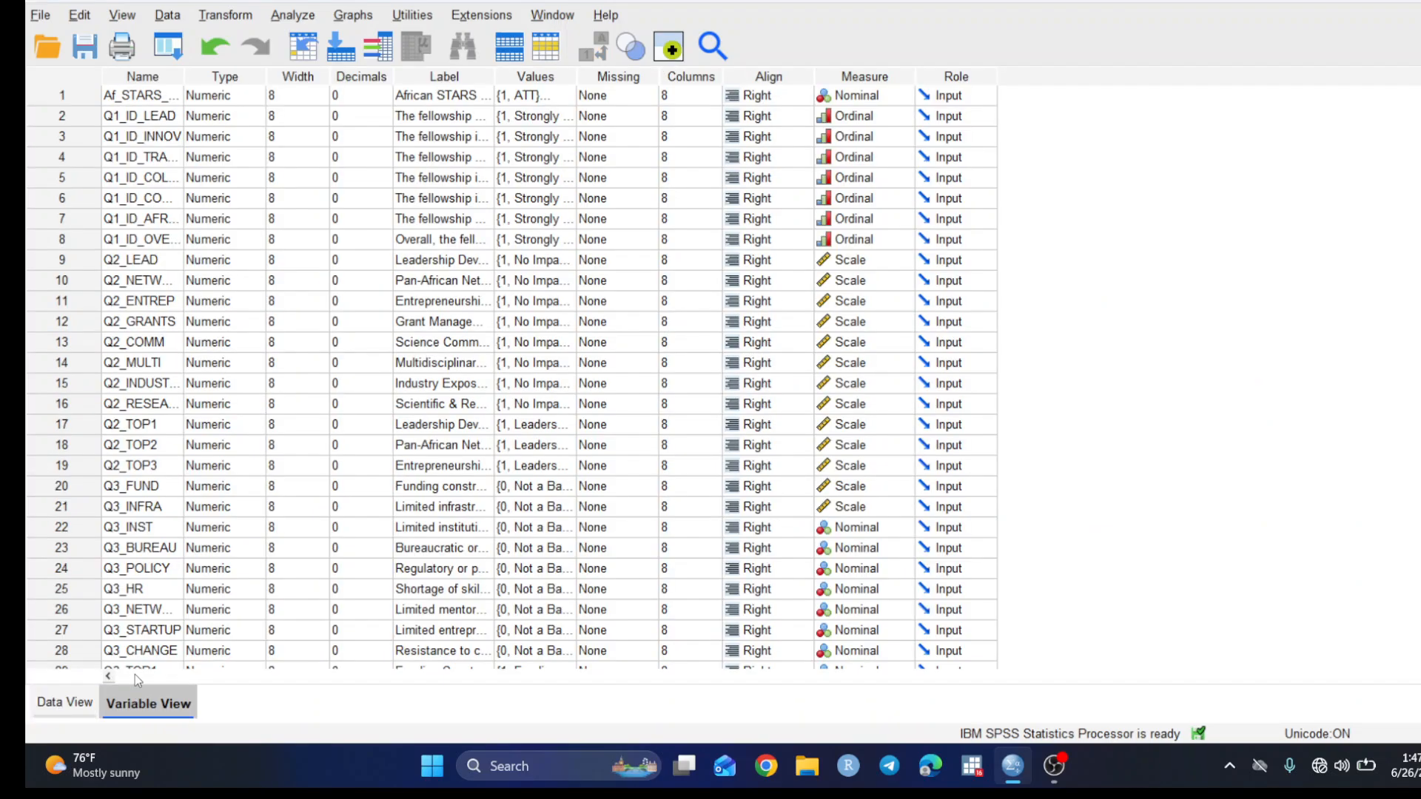
left_click(65, 703)
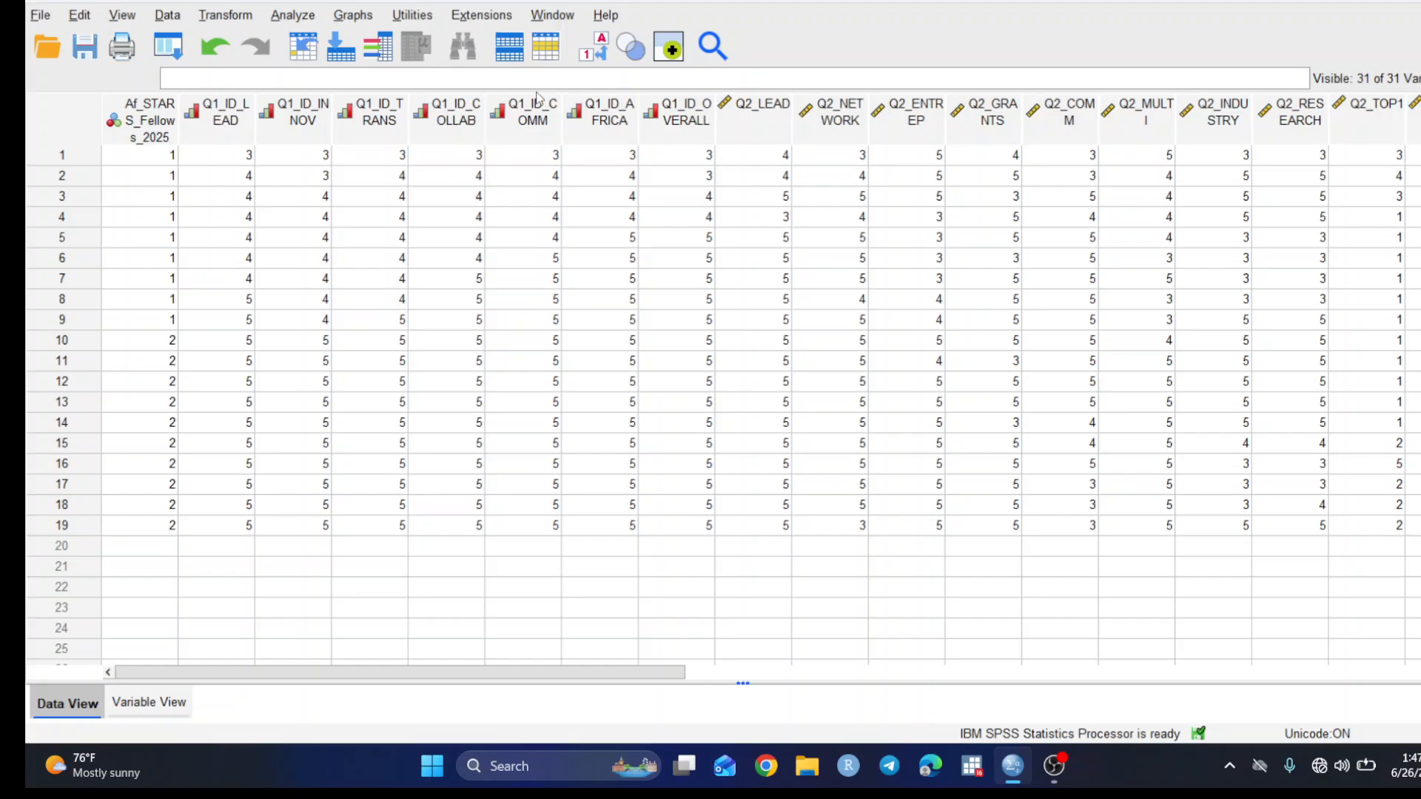
left_click(586, 51)
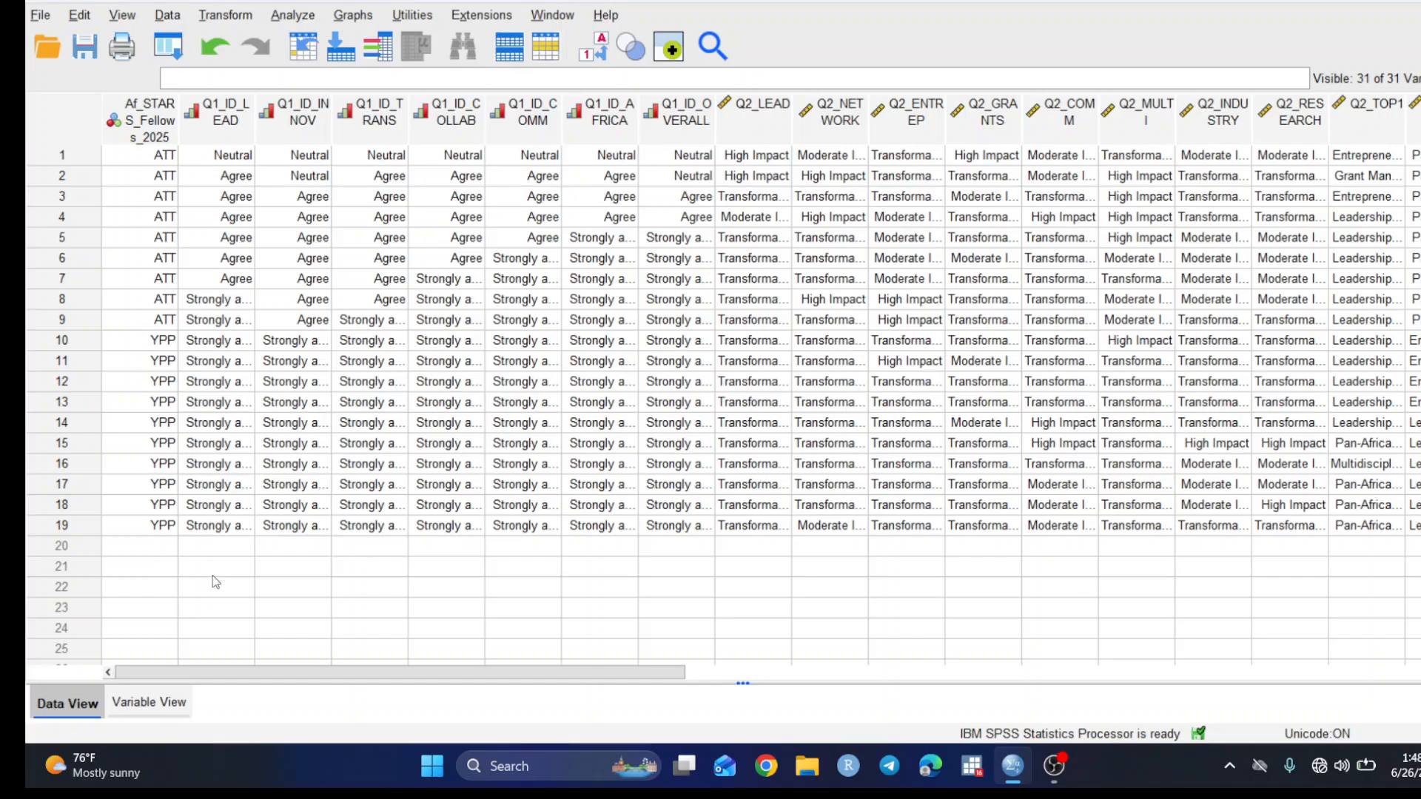
Examine the value labels defined for the Q1_ID_LEAD variable
left_click(149, 701)
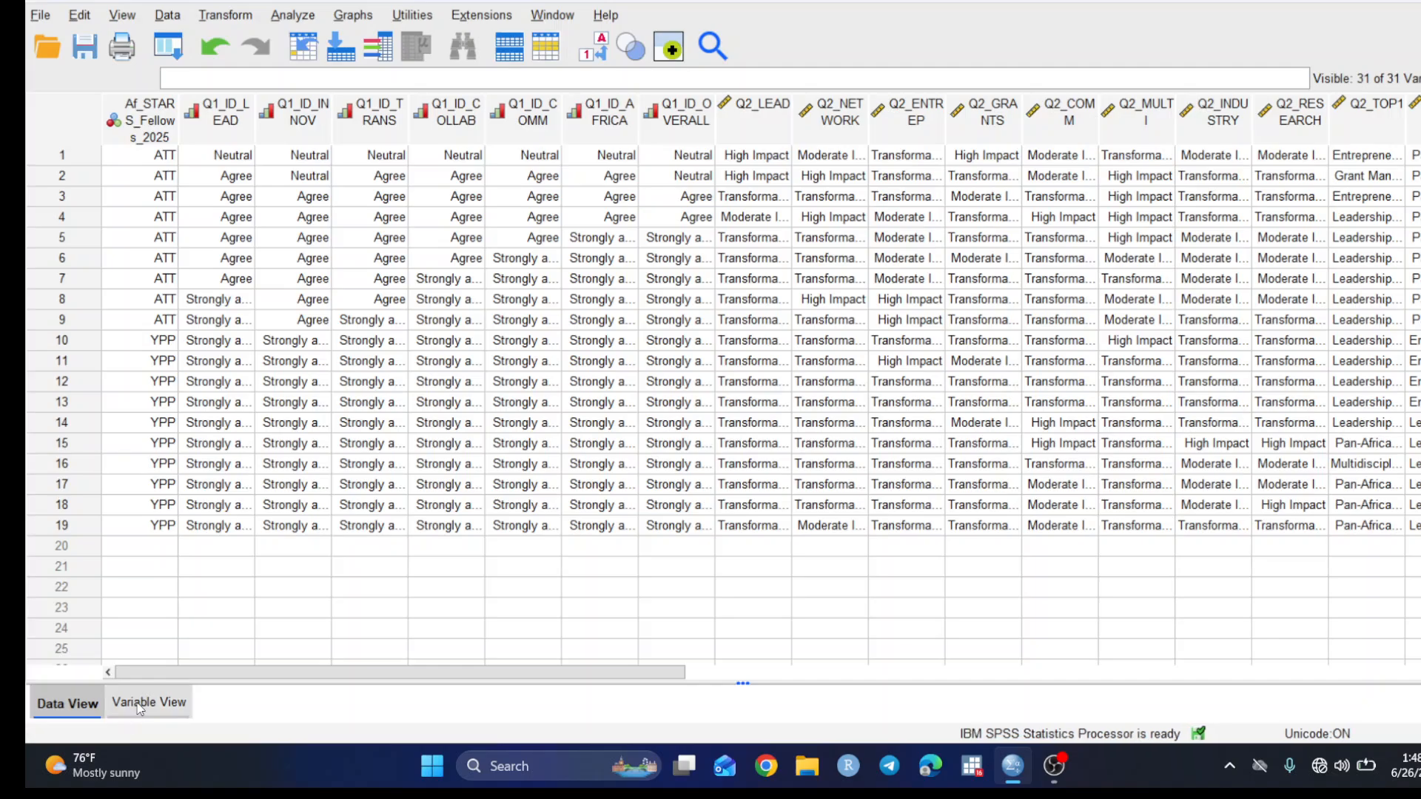
left_click_drag(88, 96, 867, 252)
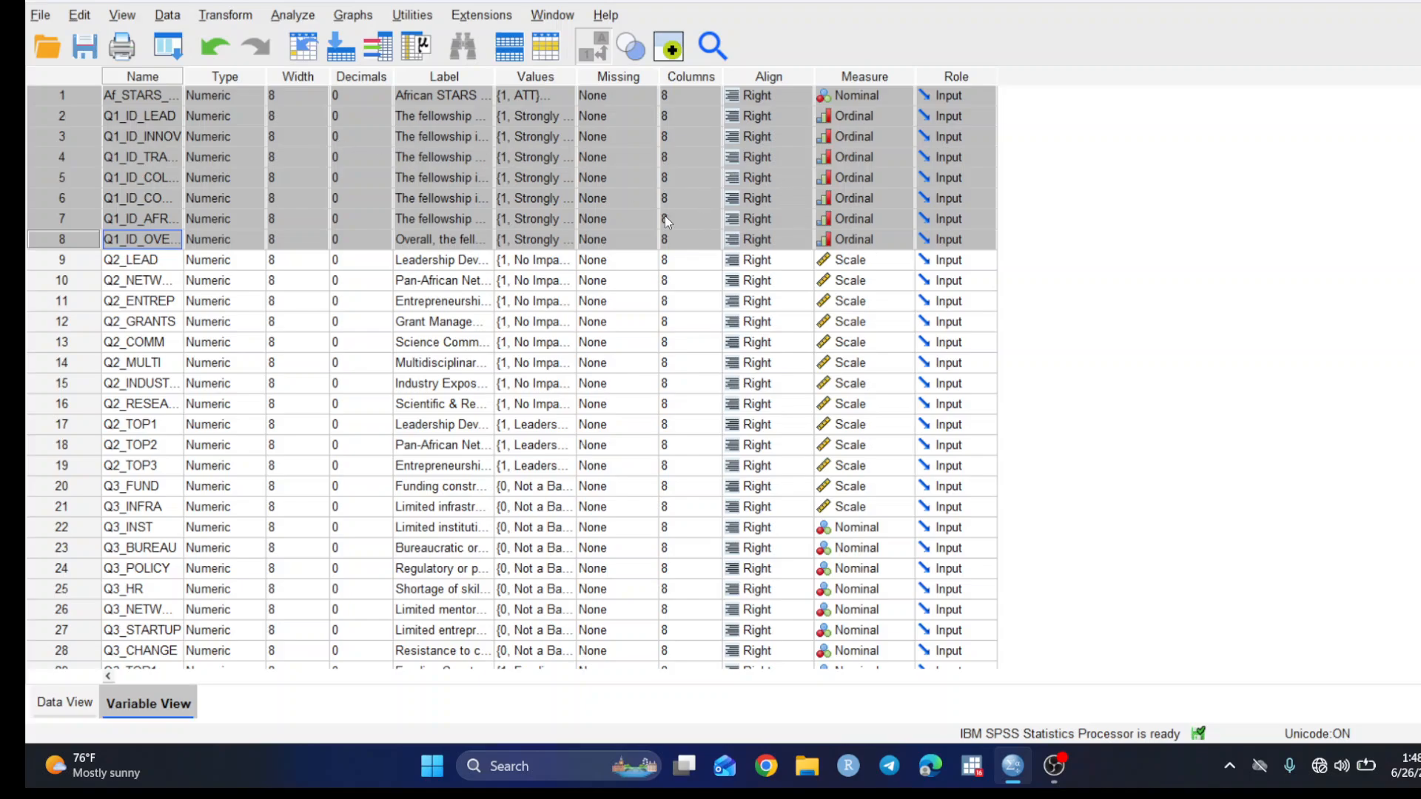
left_click(571, 117)
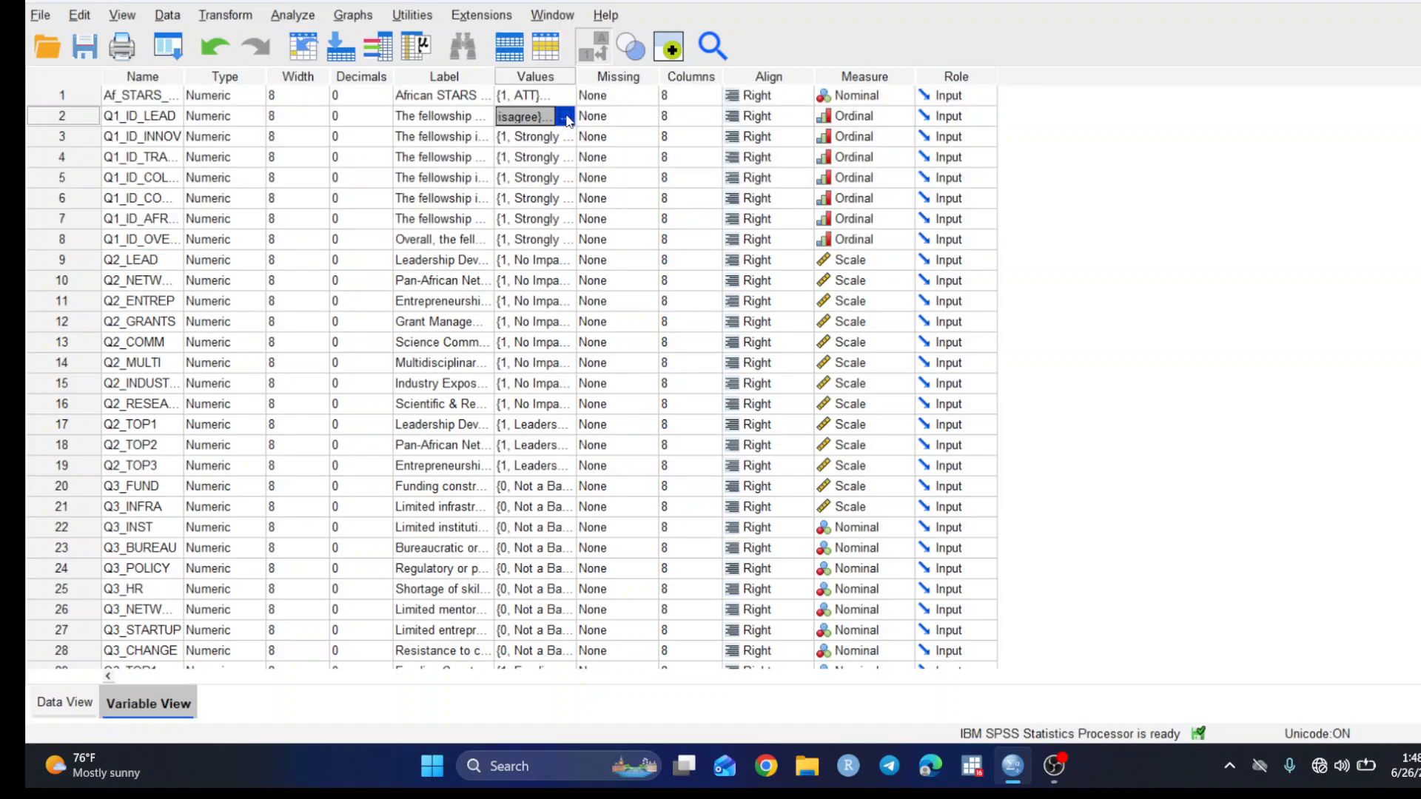
left_click(569, 117)
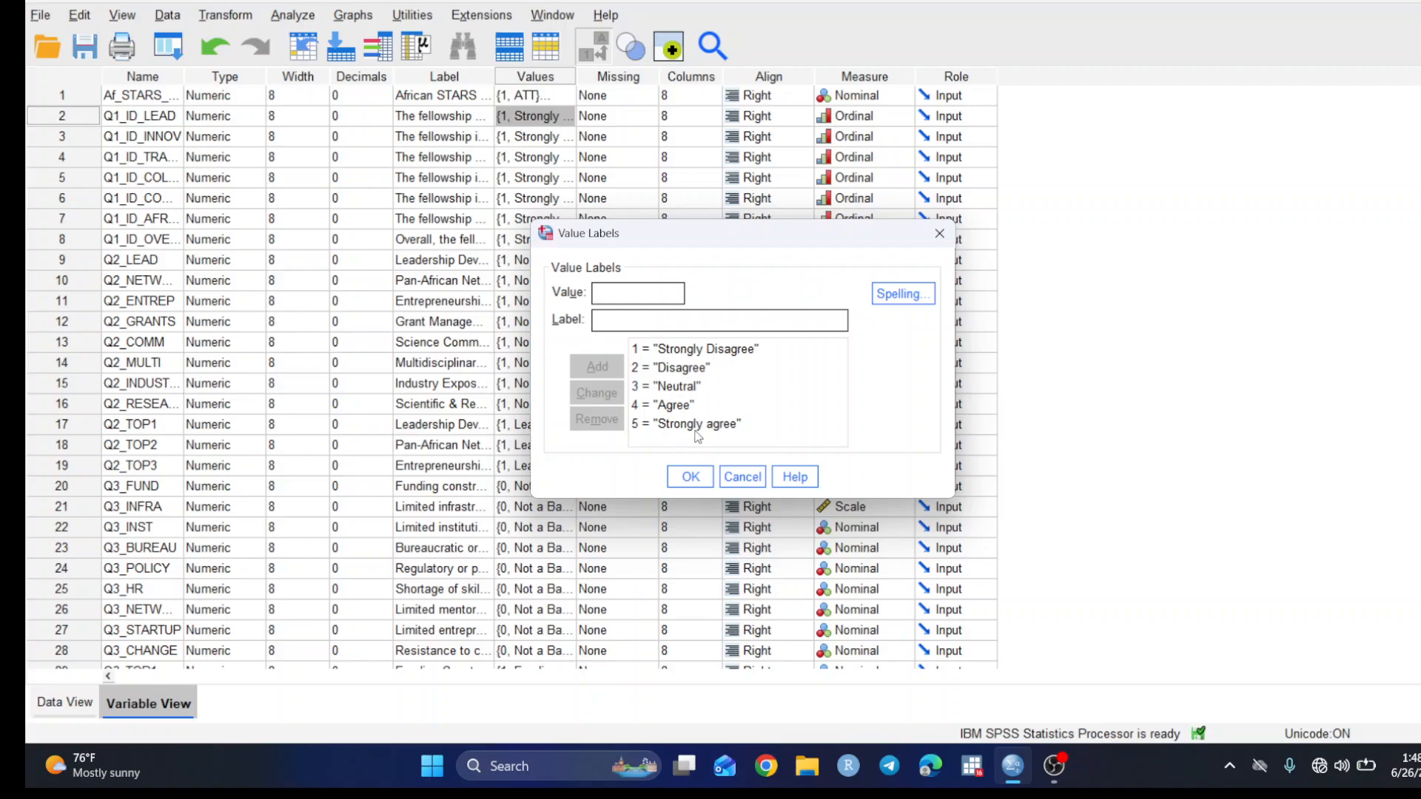
left_click(690, 477)
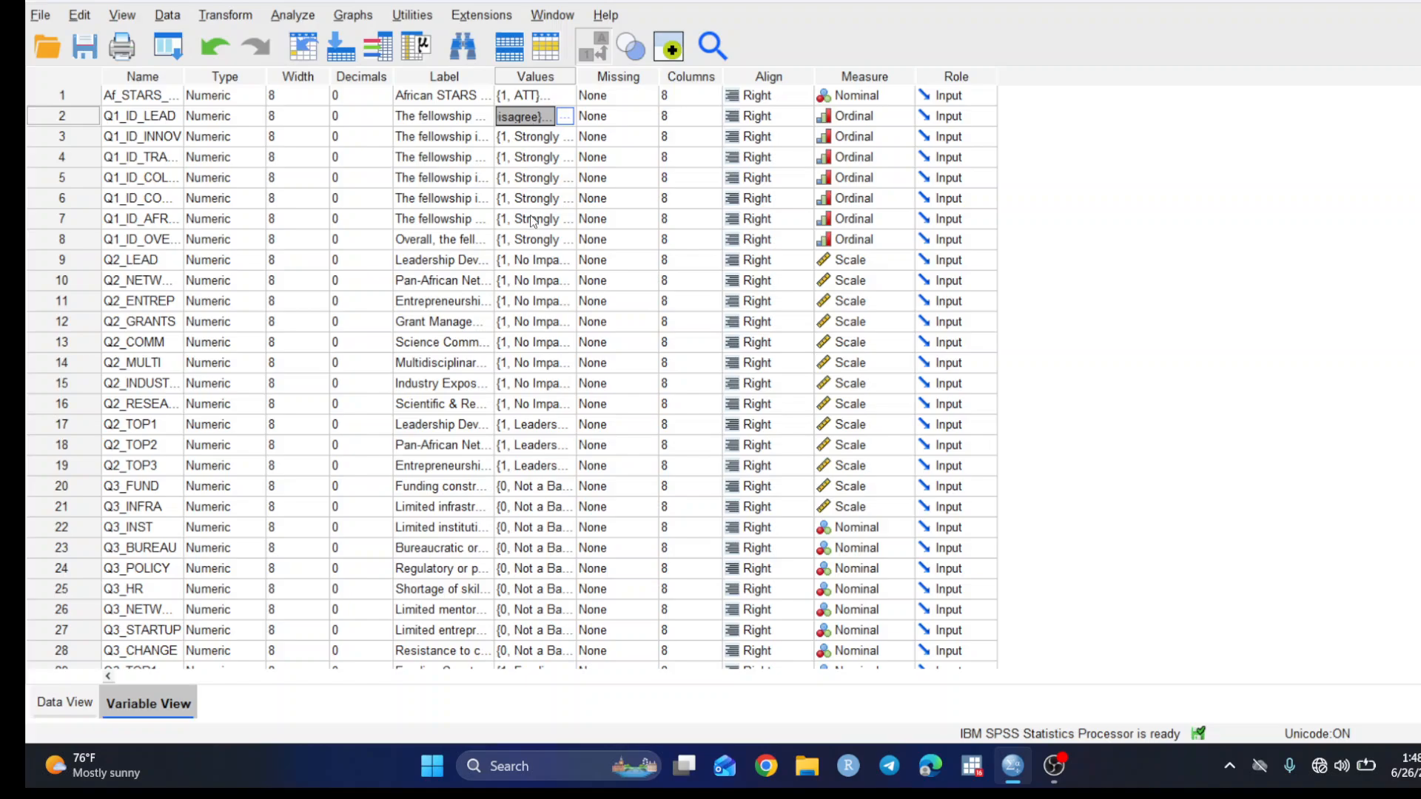
Highlight the variables Q1_ID_LEAD through Q1_ID_OVERALL in the variable definitions and their responses in the data grid
left_click(52, 116)
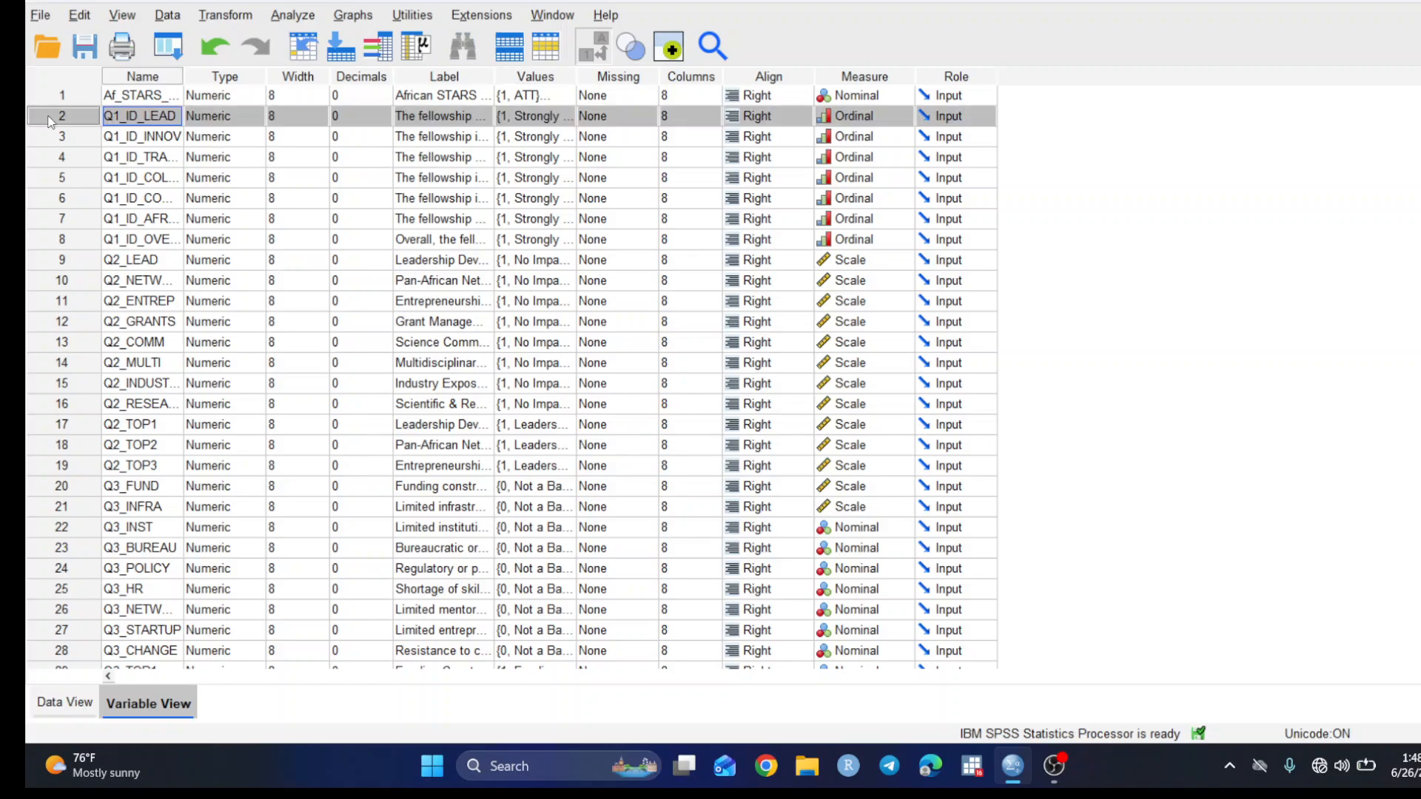
left_click(55, 240, "shift")
scroll(142, 201, "down", 1)
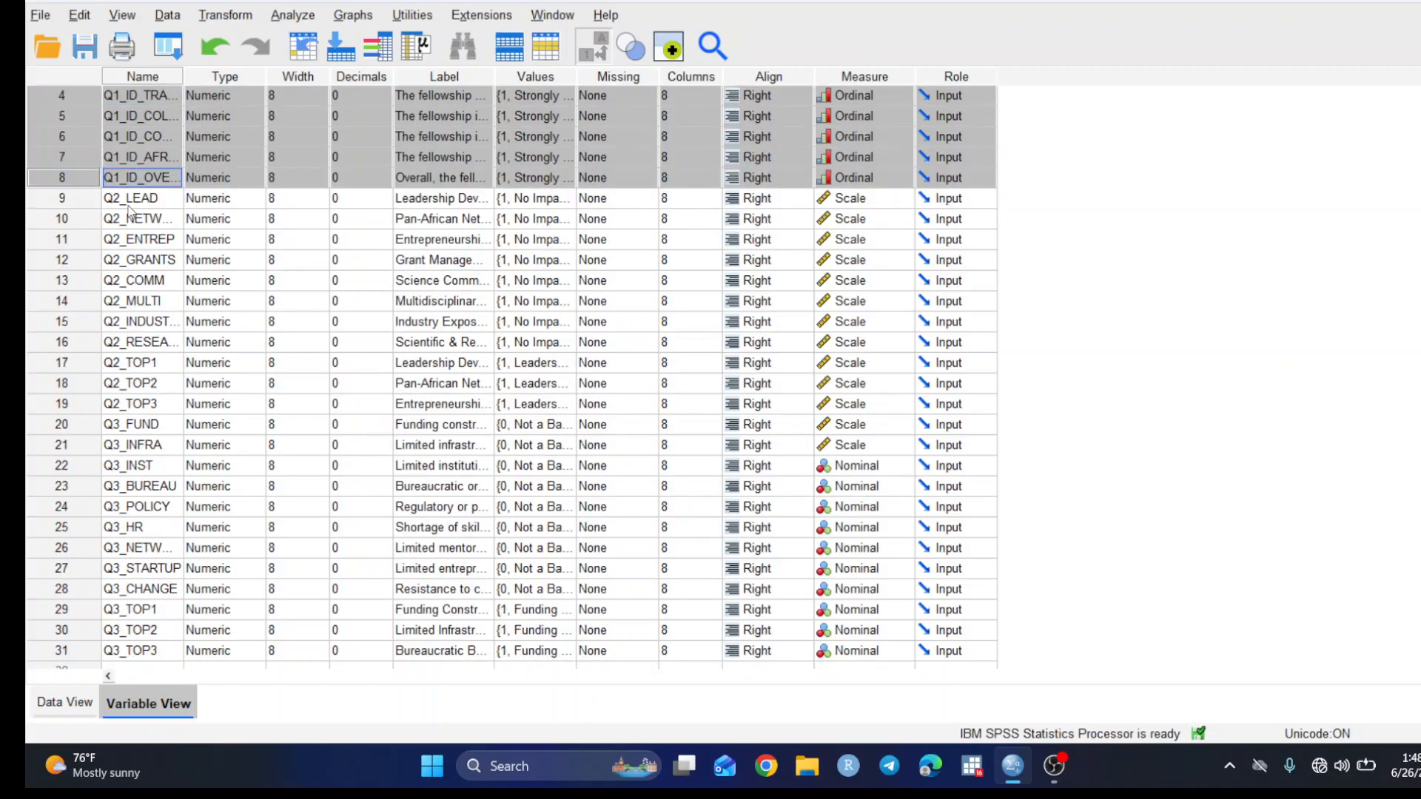
scroll(127, 194, "up", 1)
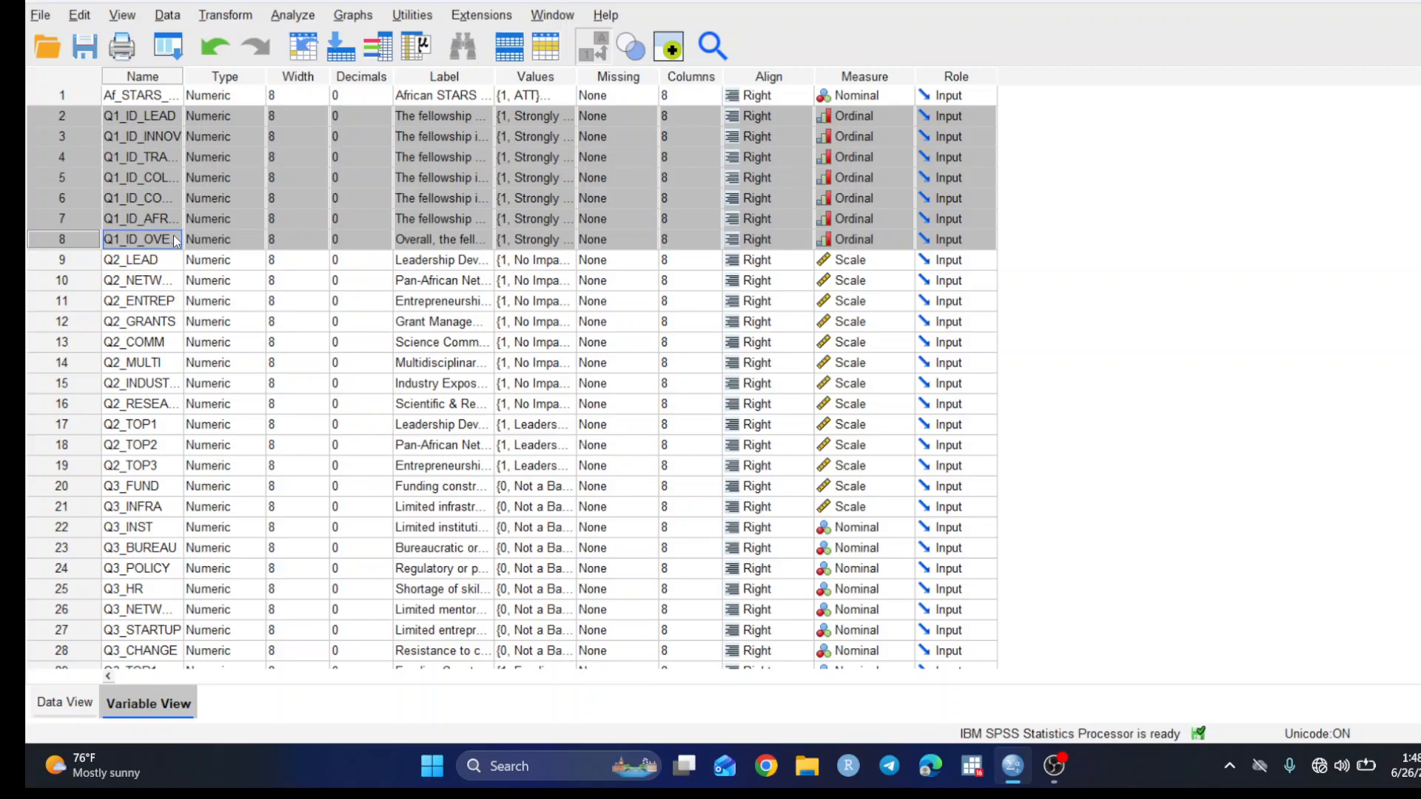
left_click(65, 703)
left_click_drag(225, 157, 659, 553)
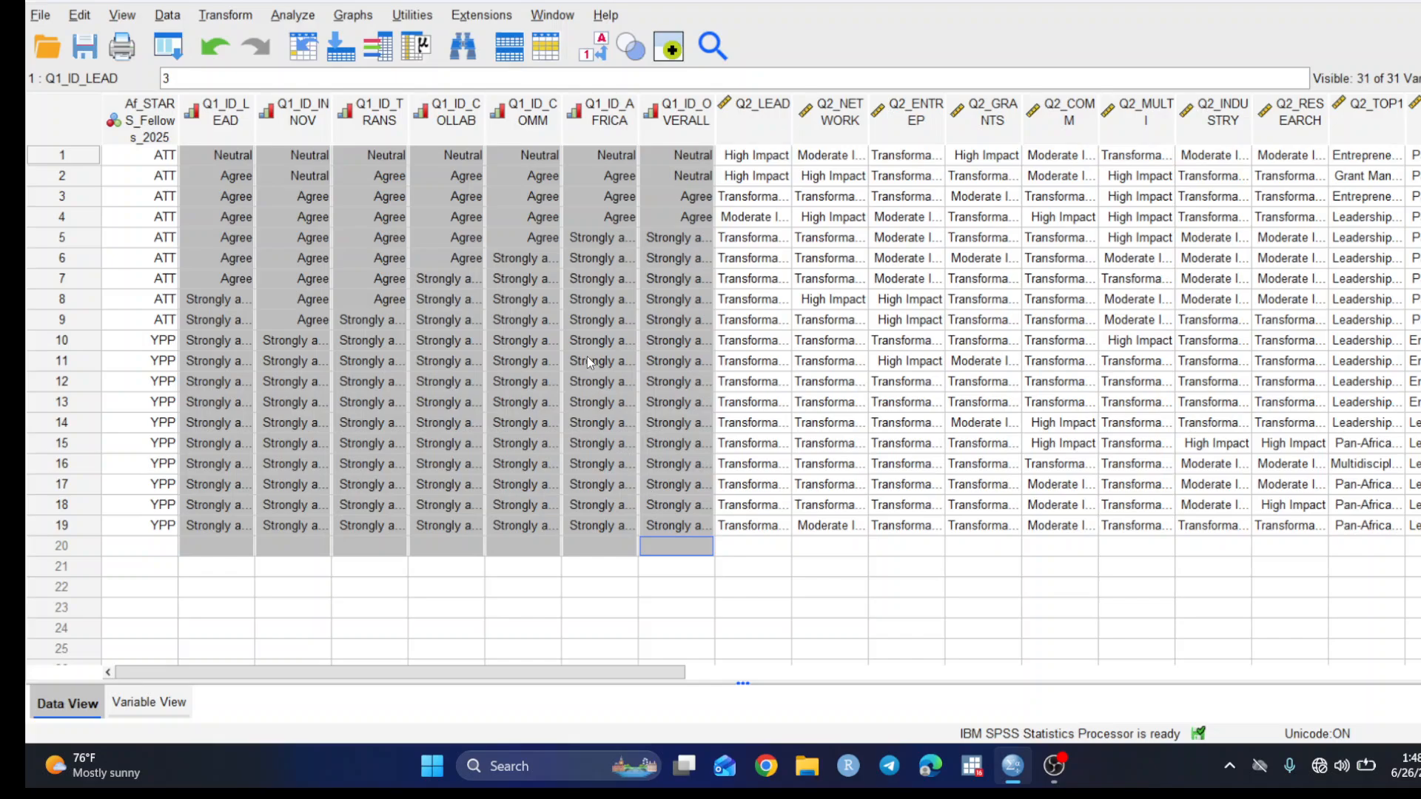
Look through the labelled responses and switch the data grid back to numeric codes
double_click(590, 287)
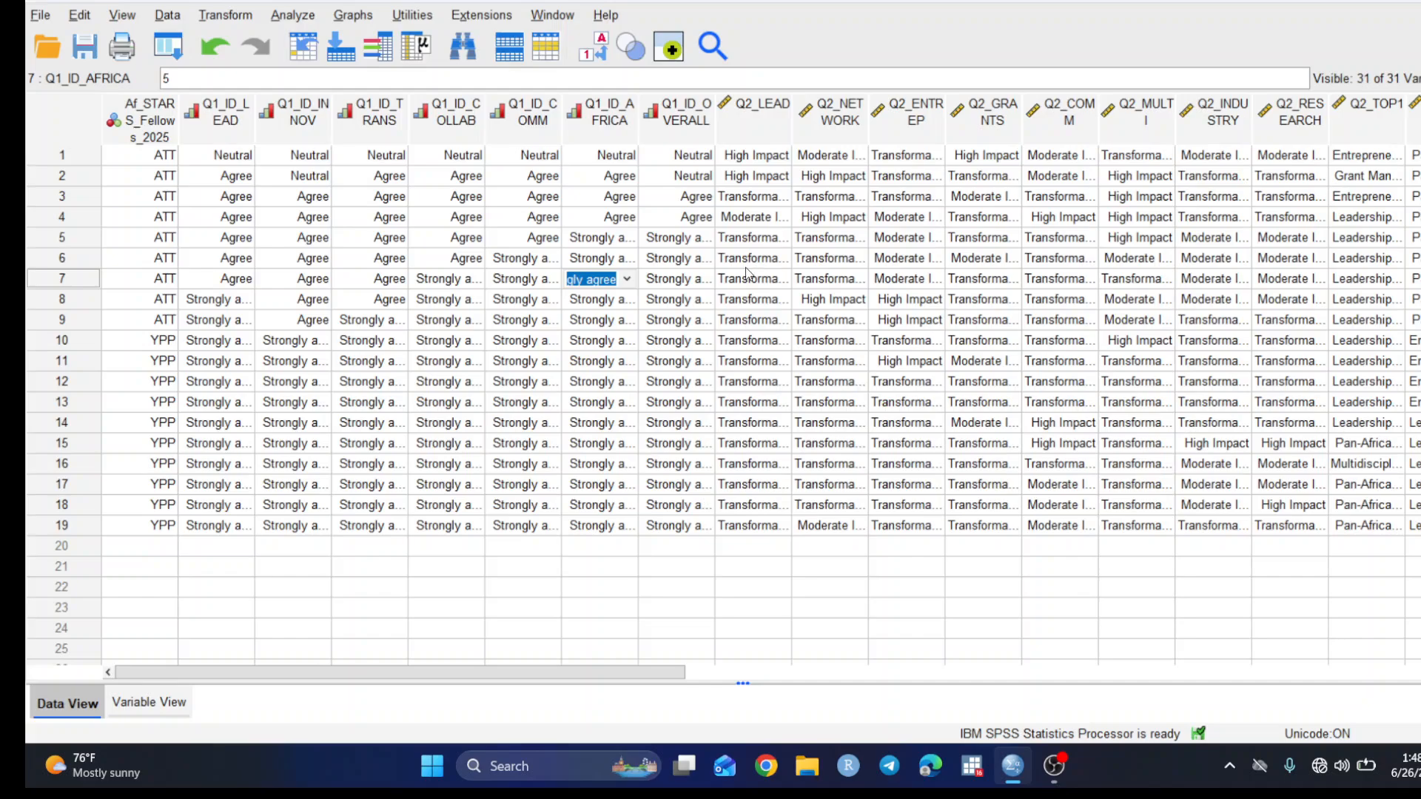
scroll(385, 367, "down", 1)
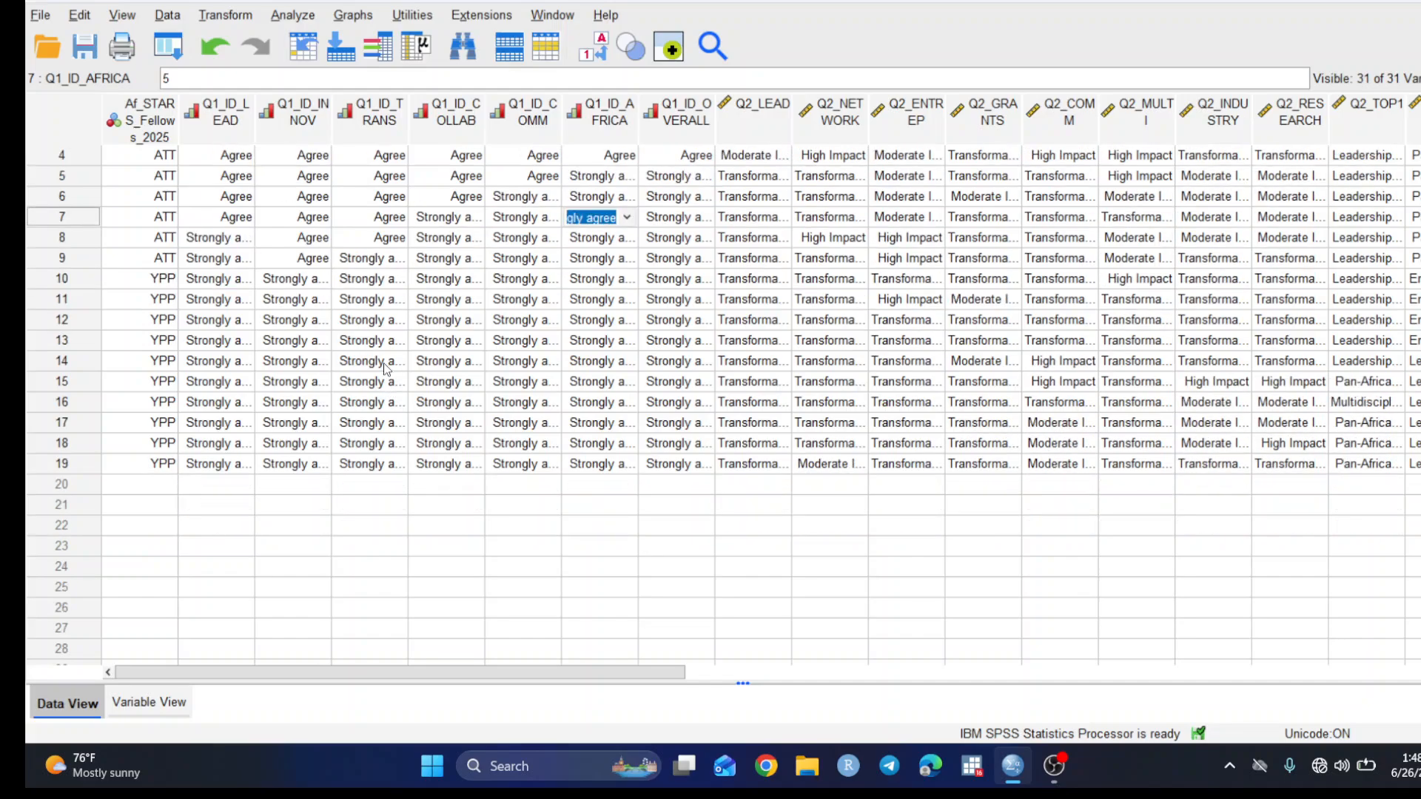
scroll(385, 368, "up", 1)
left_click(593, 46)
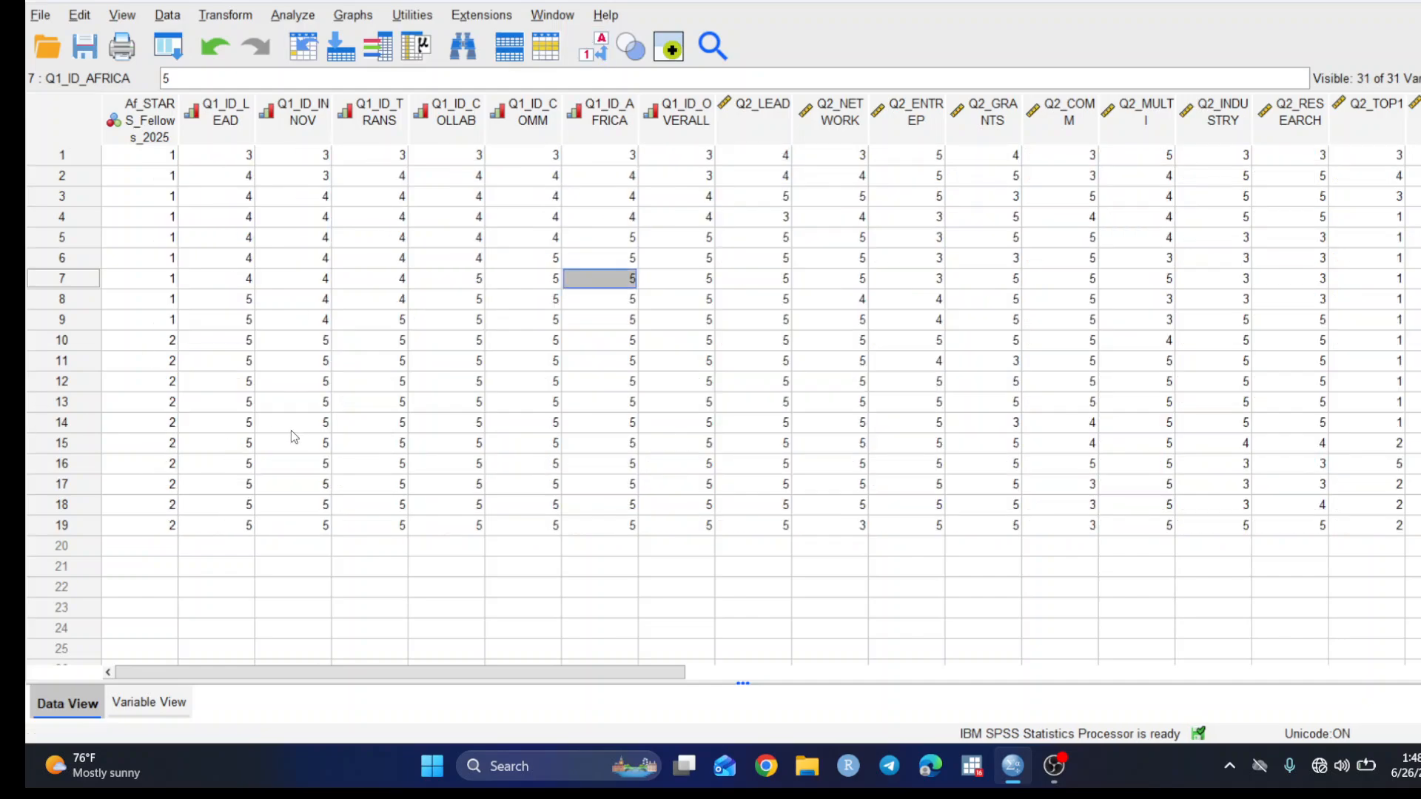
Open the Custom Tables builder and accept the notice about value labels and measurement levels
left_click(294, 16)
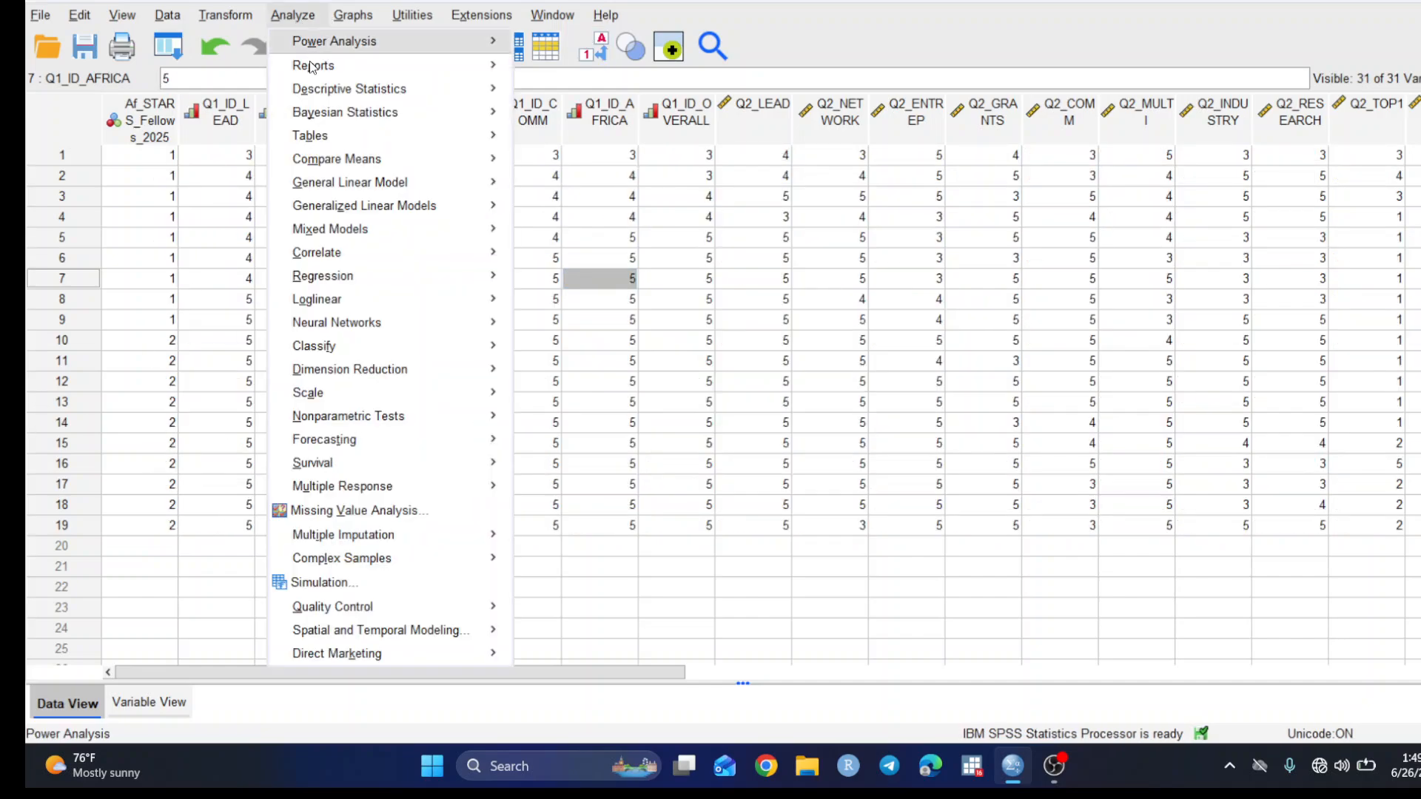
mouse_move(327, 137)
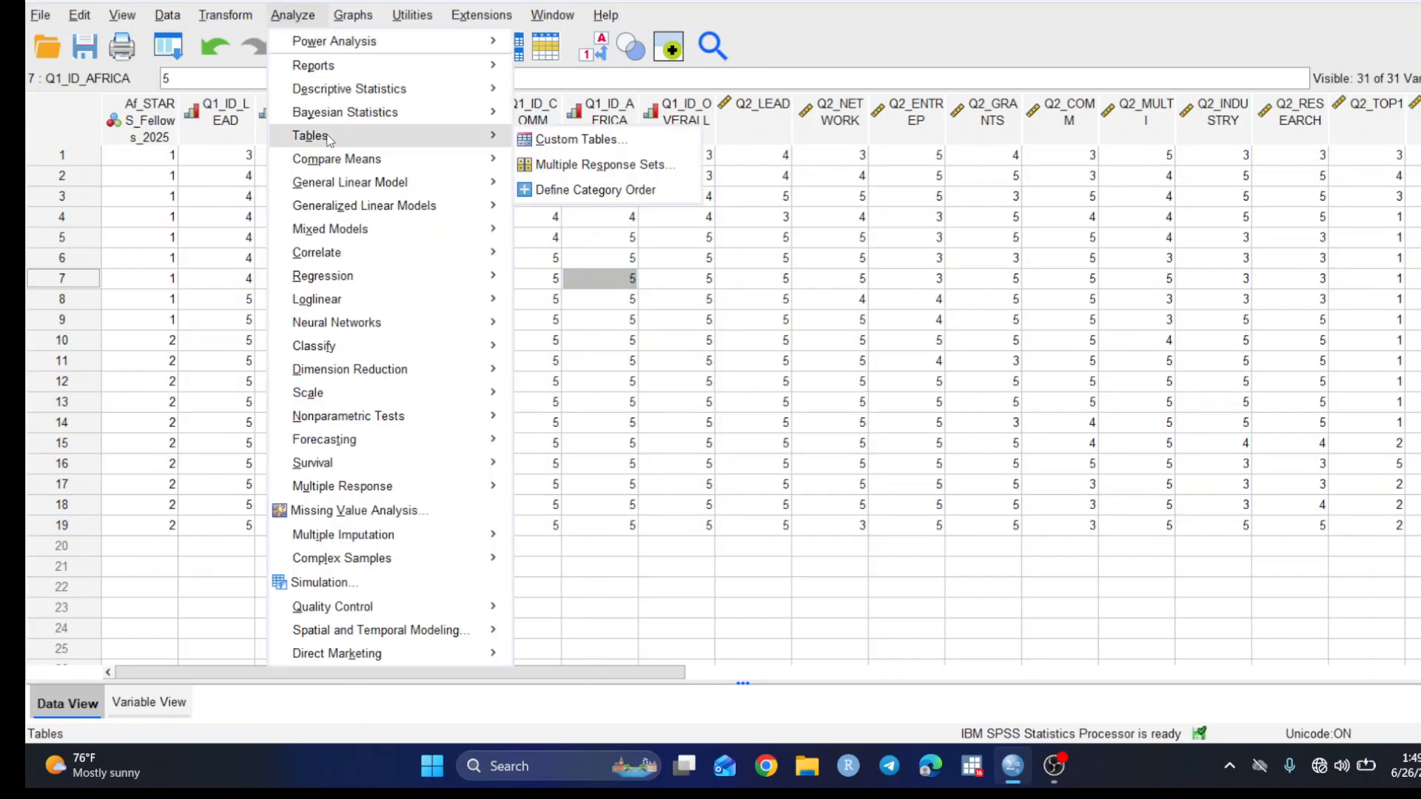
left_click(541, 148)
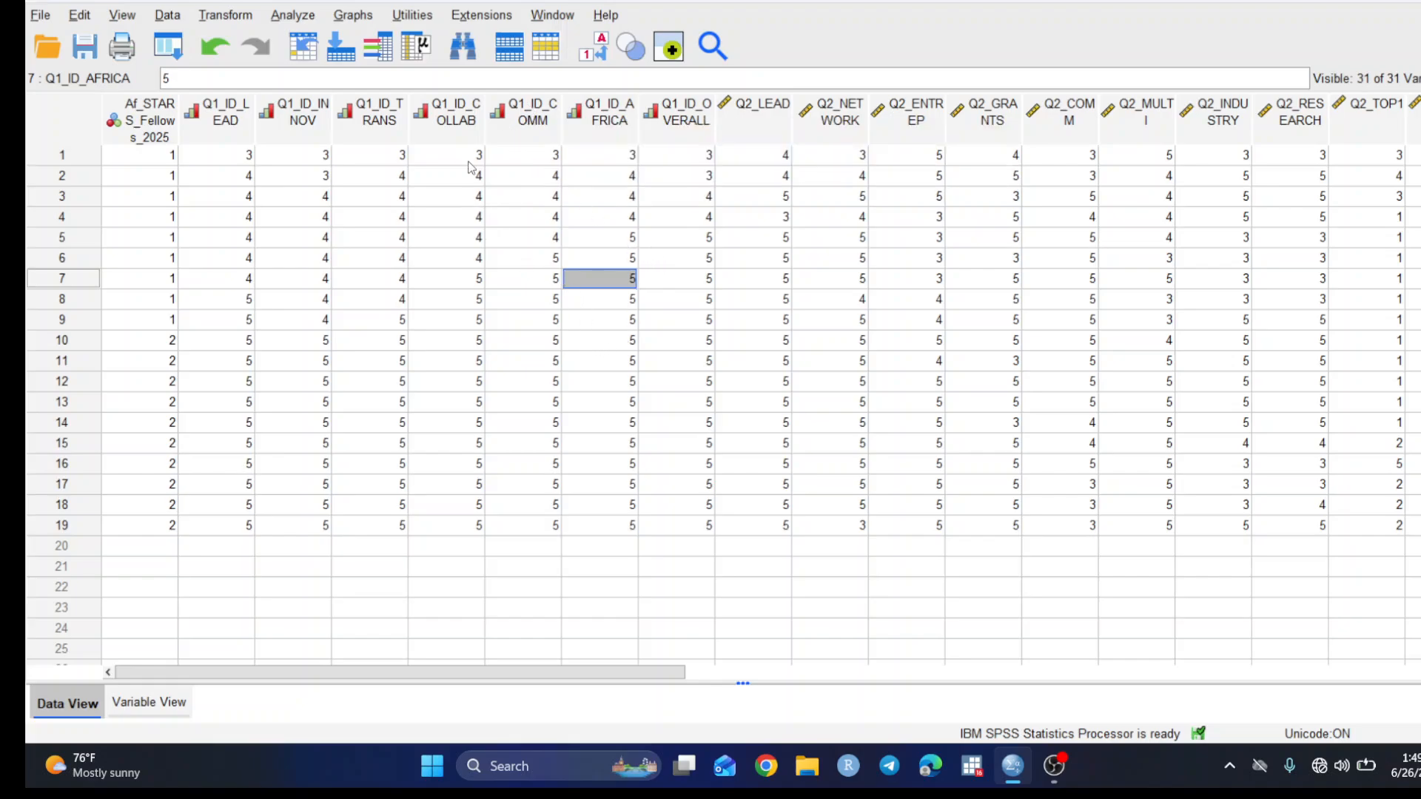
left_click(292, 16)
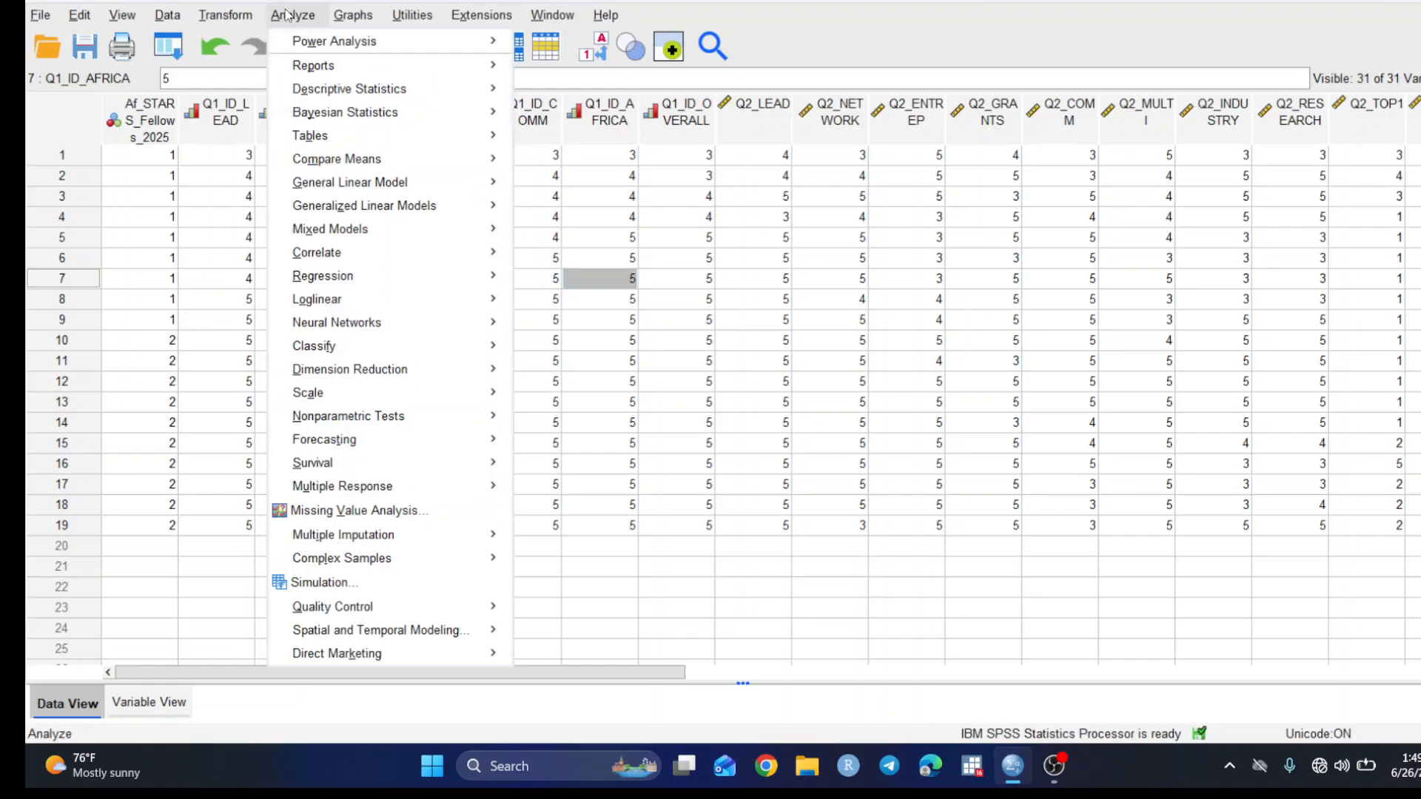
mouse_move(405, 137)
left_click(549, 140)
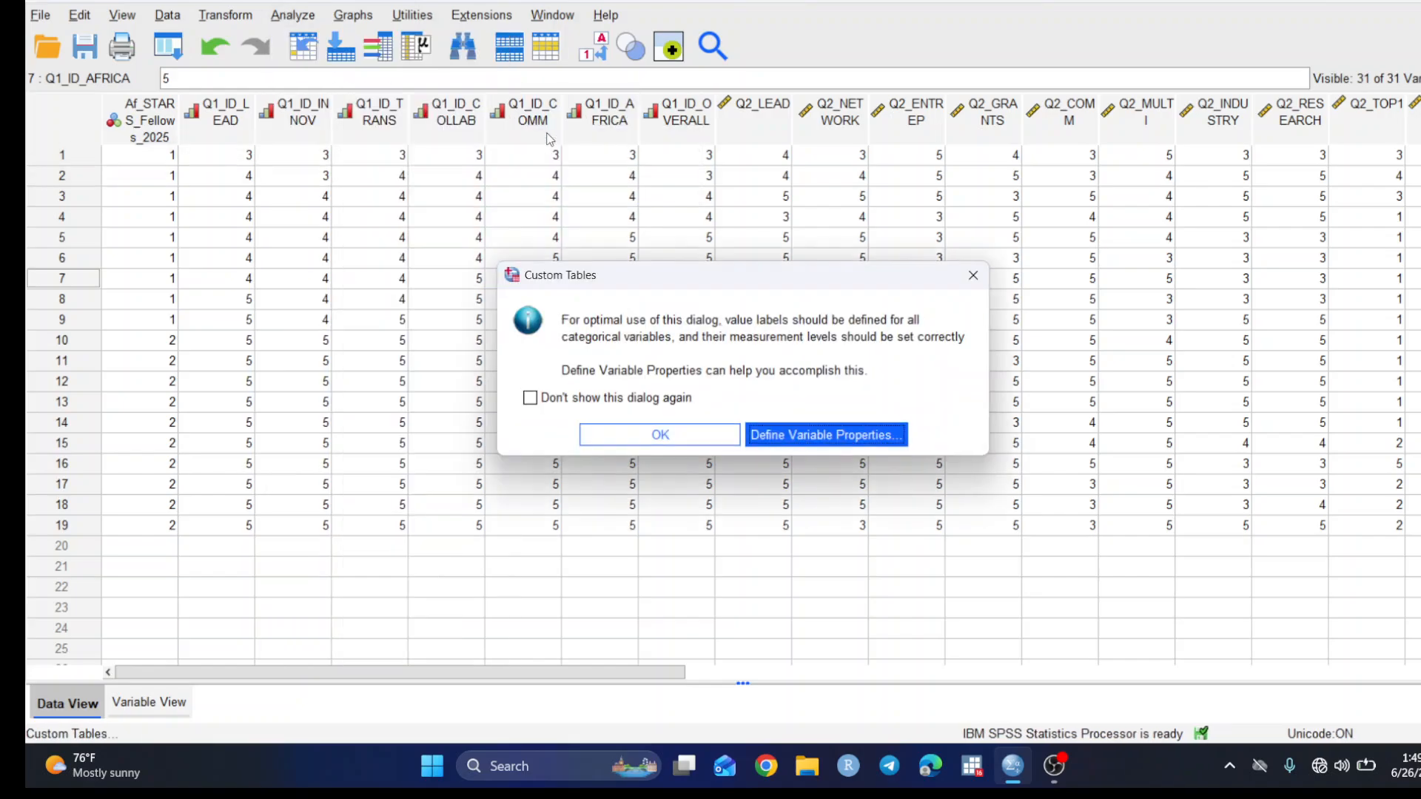
left_click(613, 439)
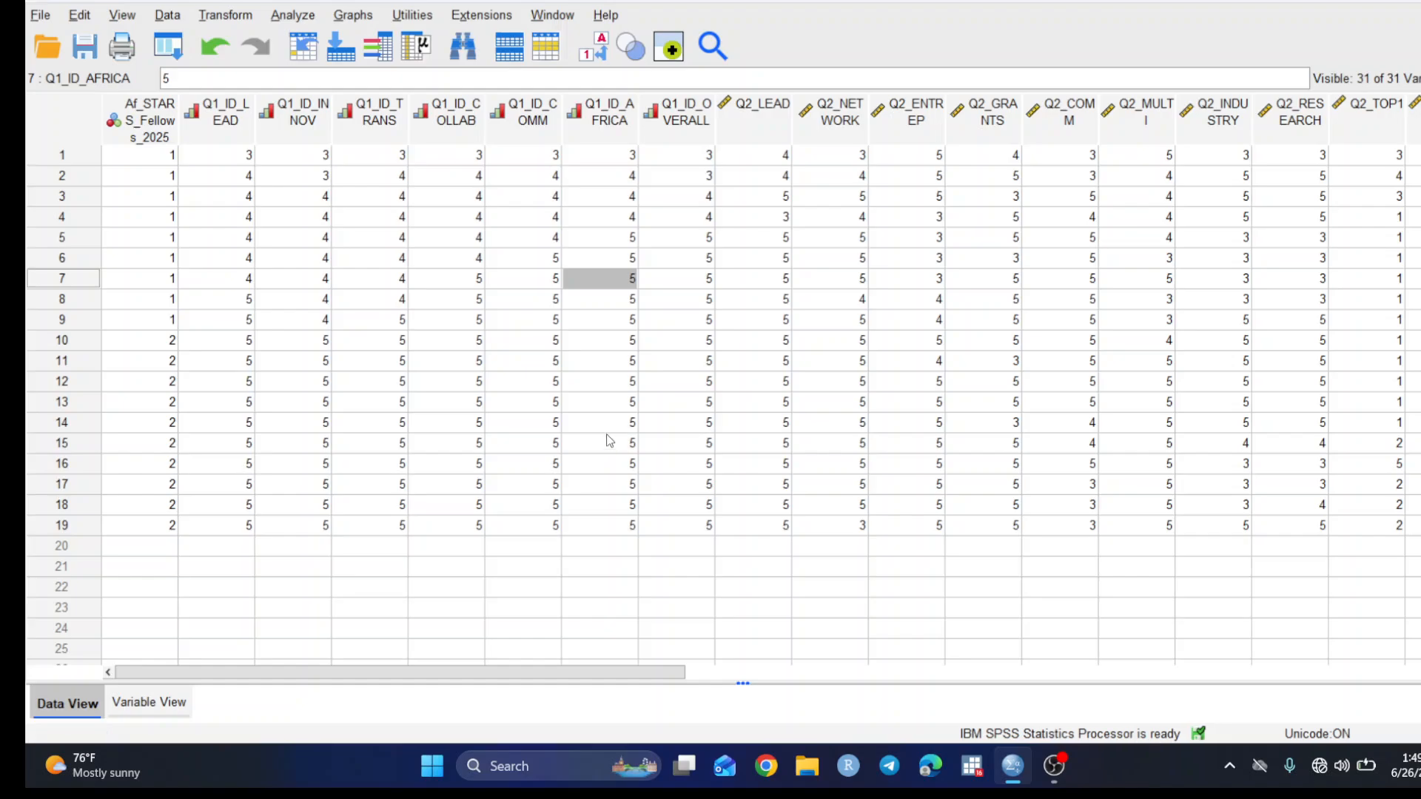
left_click(503, 155)
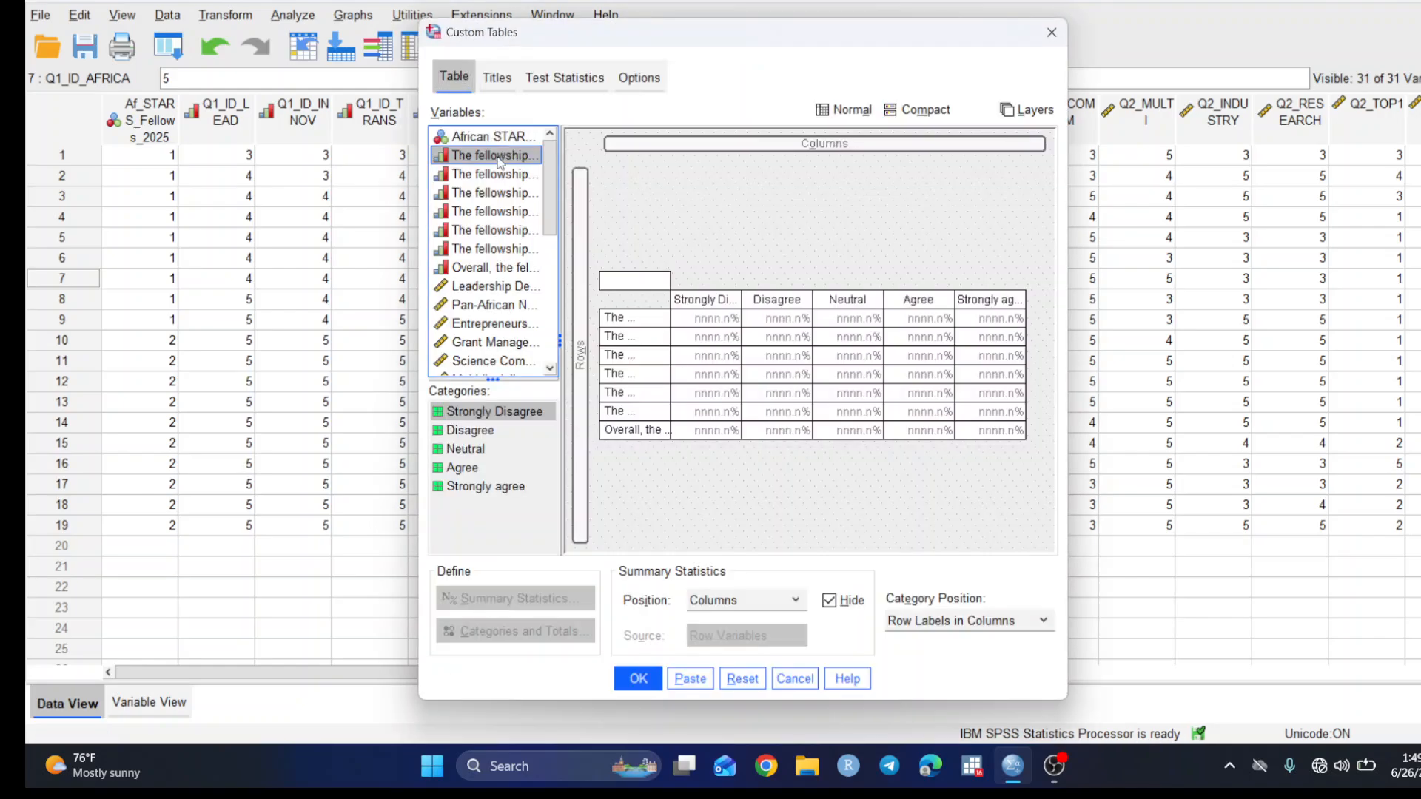
left_click(481, 268, "shift")
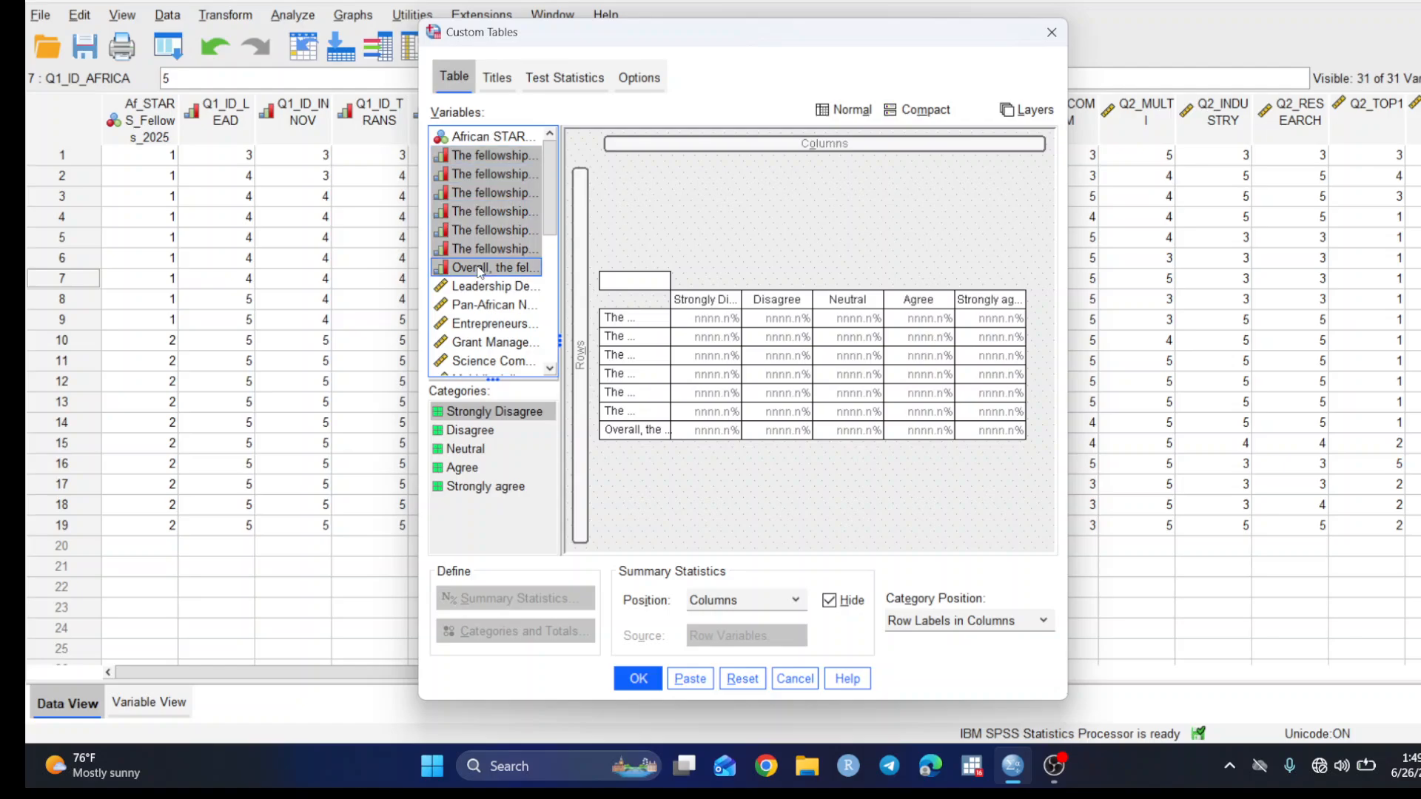
left_click_drag(510, 236, 584, 242)
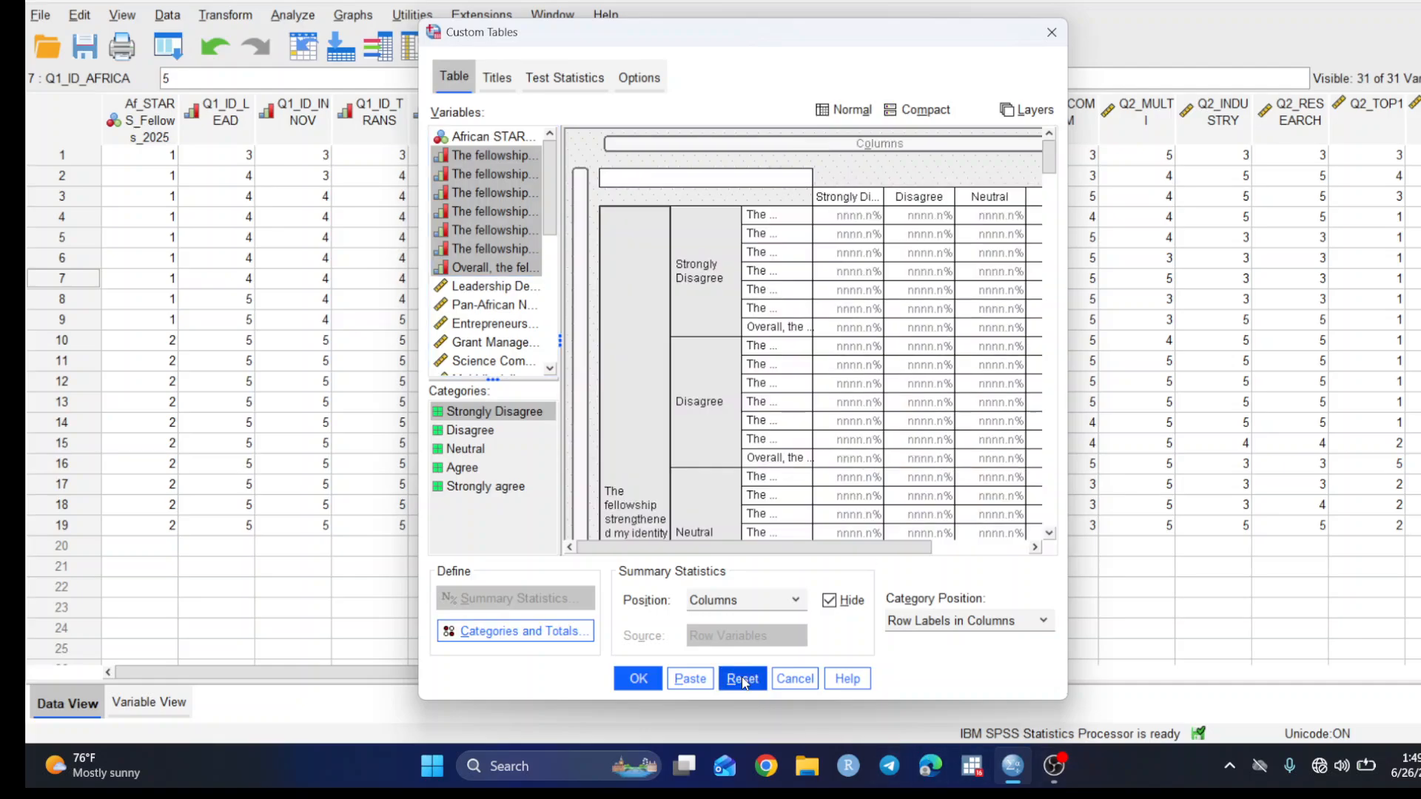
Reset the custom table settings on all tabs
left_click(742, 679)
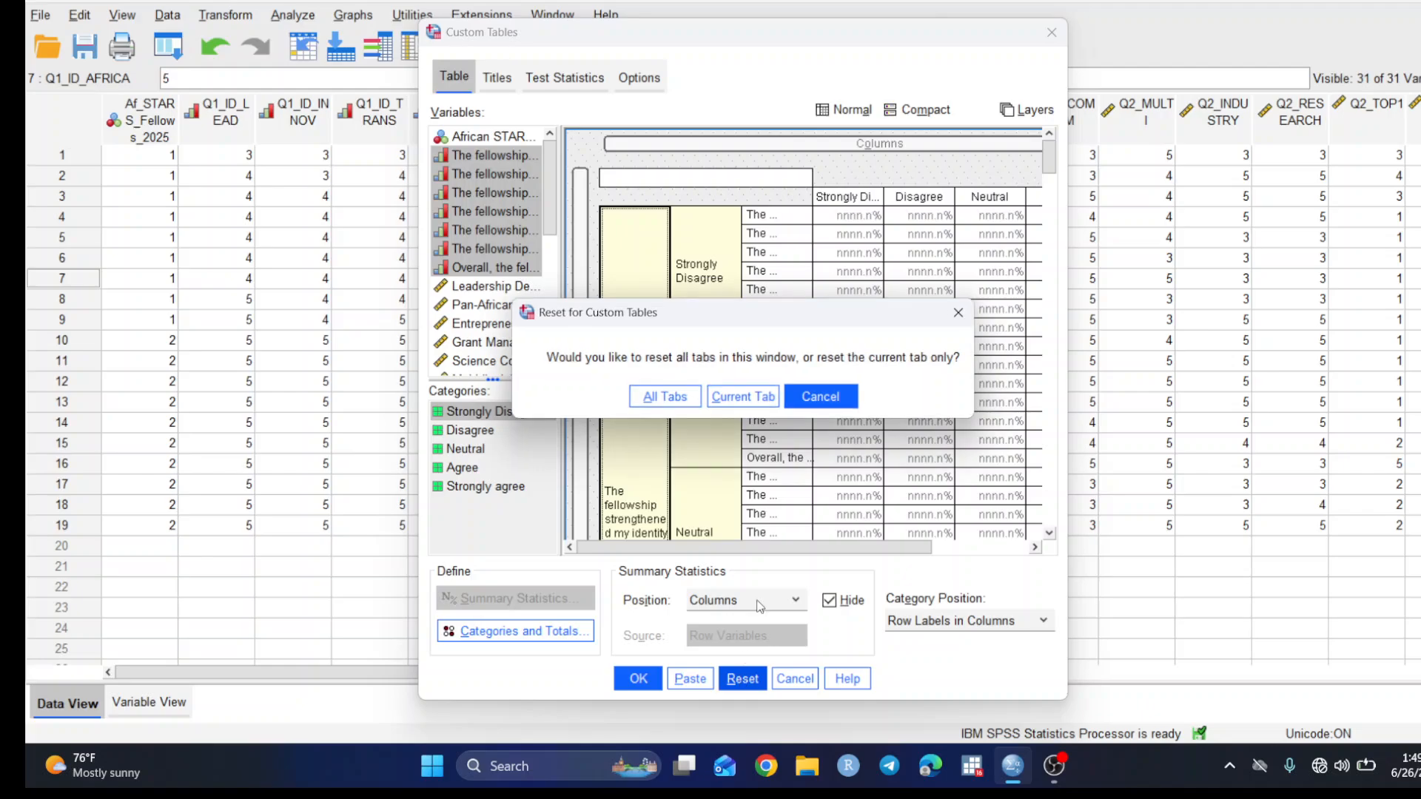
left_click(665, 398)
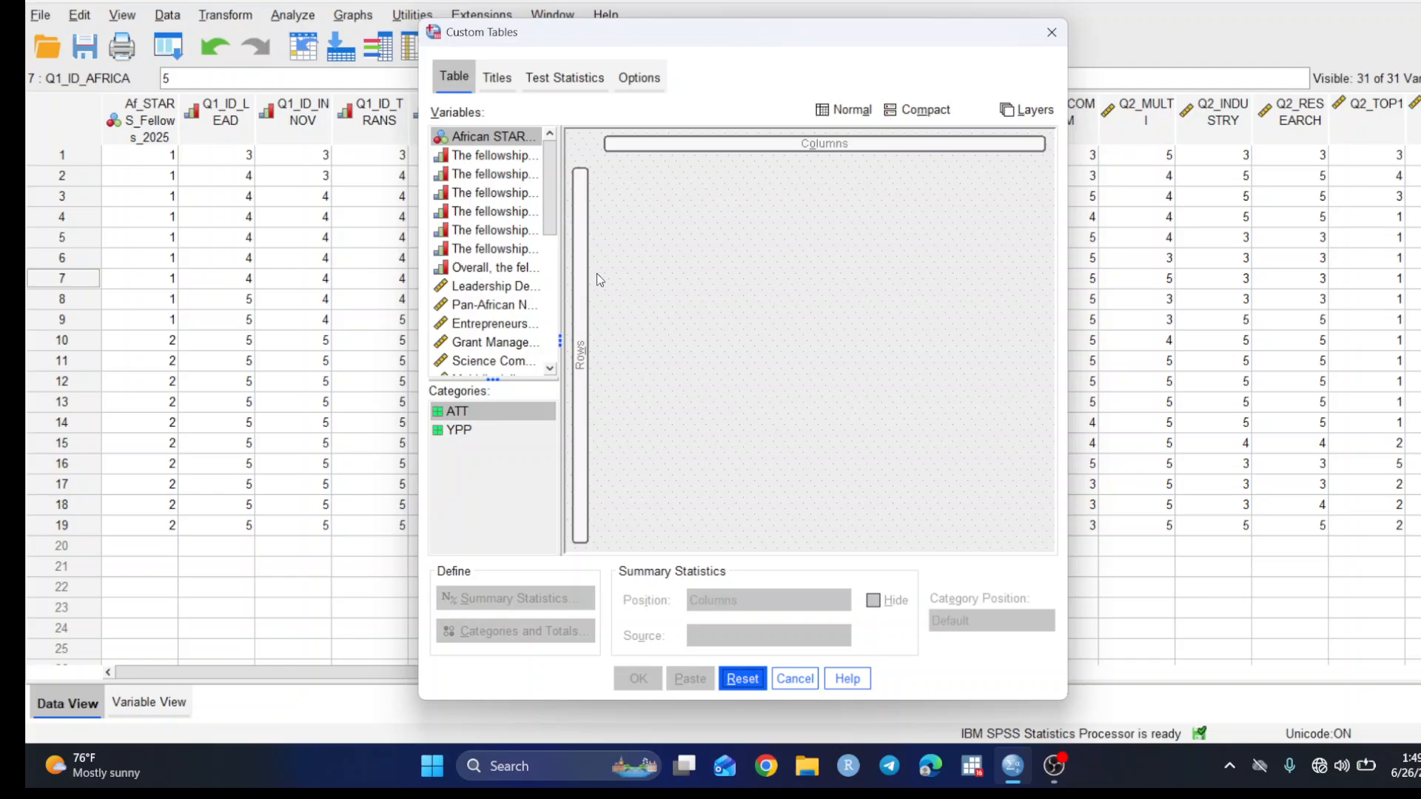
Place the seven ordinal fellowship items, through the Overall item, in the table rows with category position Row Labels in Columns
left_click(471, 156)
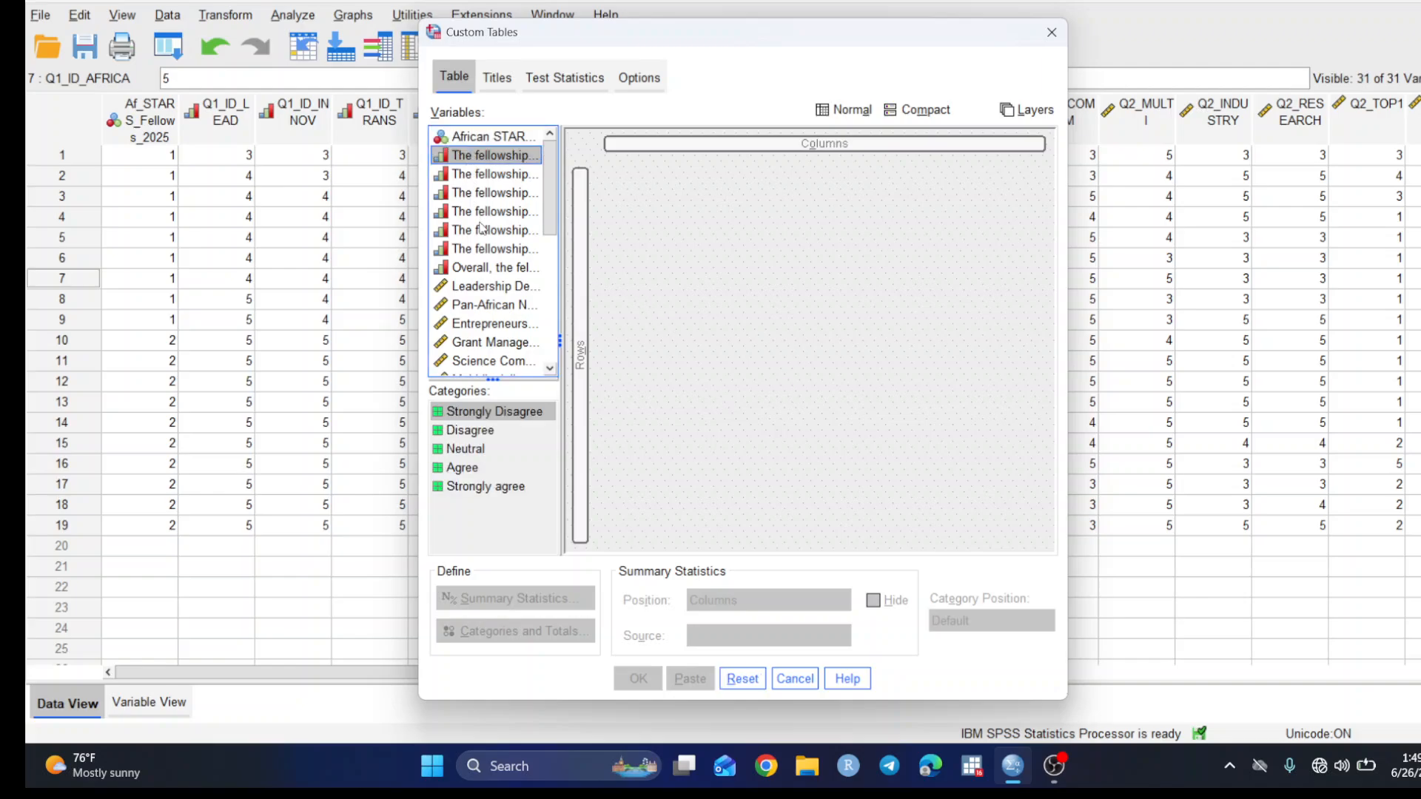
left_click(481, 268, "shift")
left_click_drag(481, 267, 575, 236)
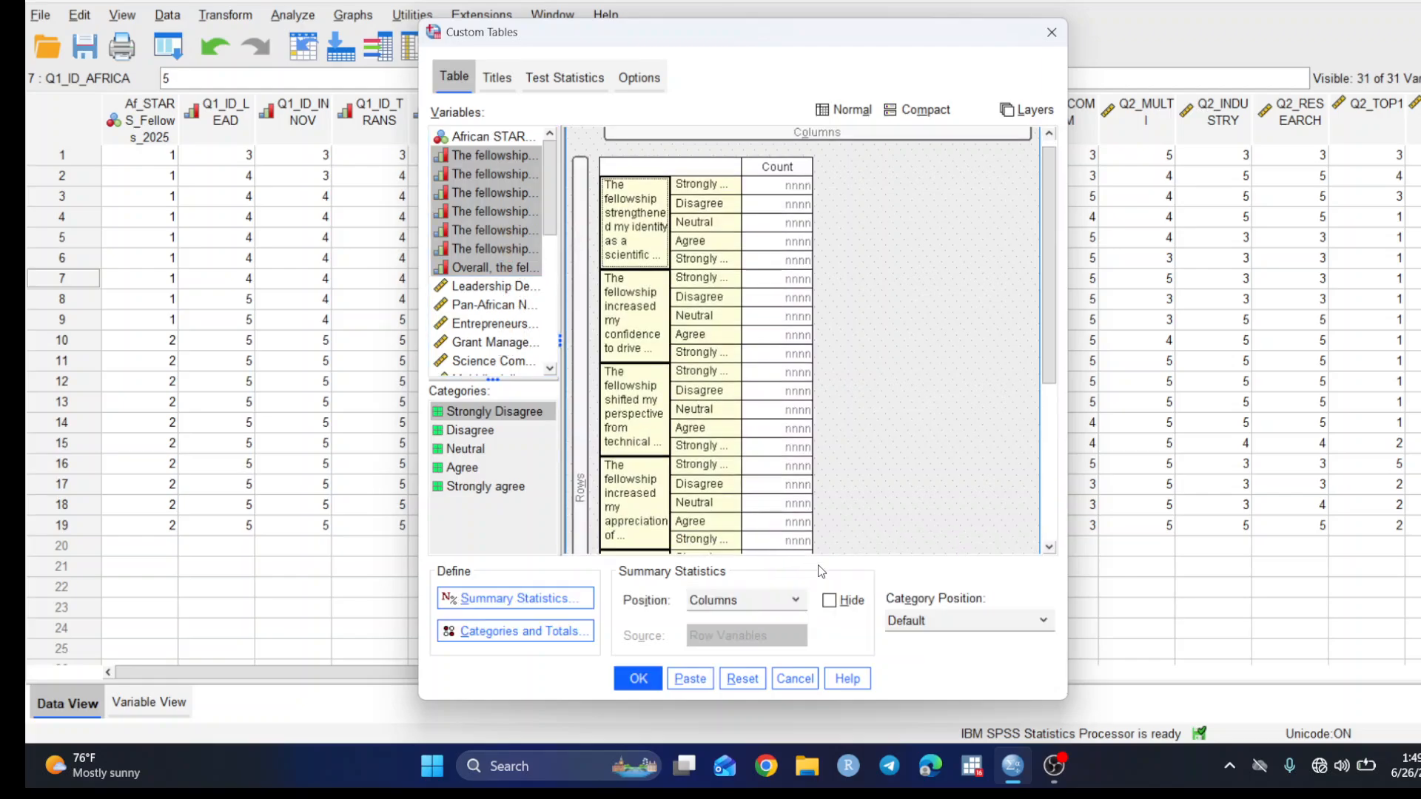
left_click(969, 620)
left_click(954, 660)
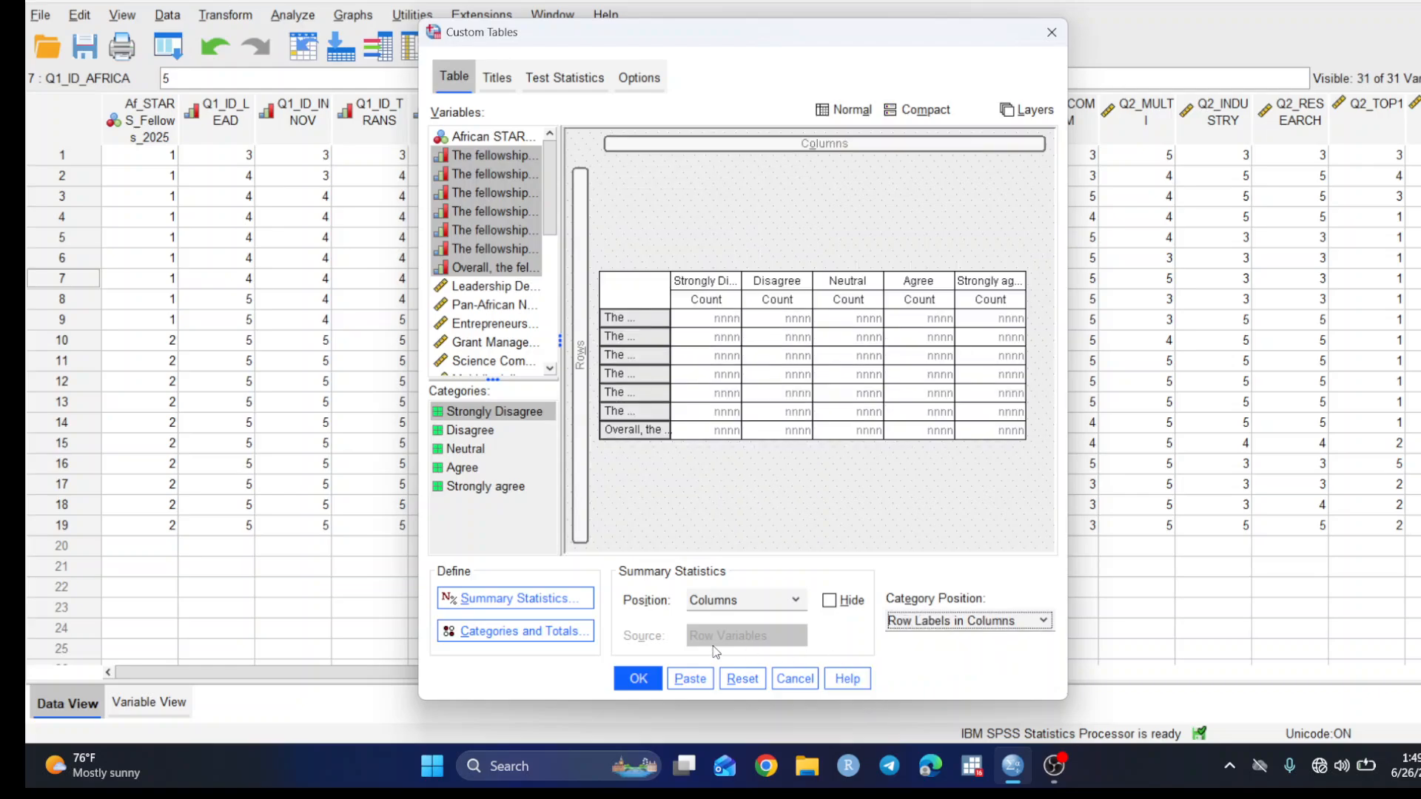
Remove Count from the summary statistics displayed for the row variables
left_click(551, 598)
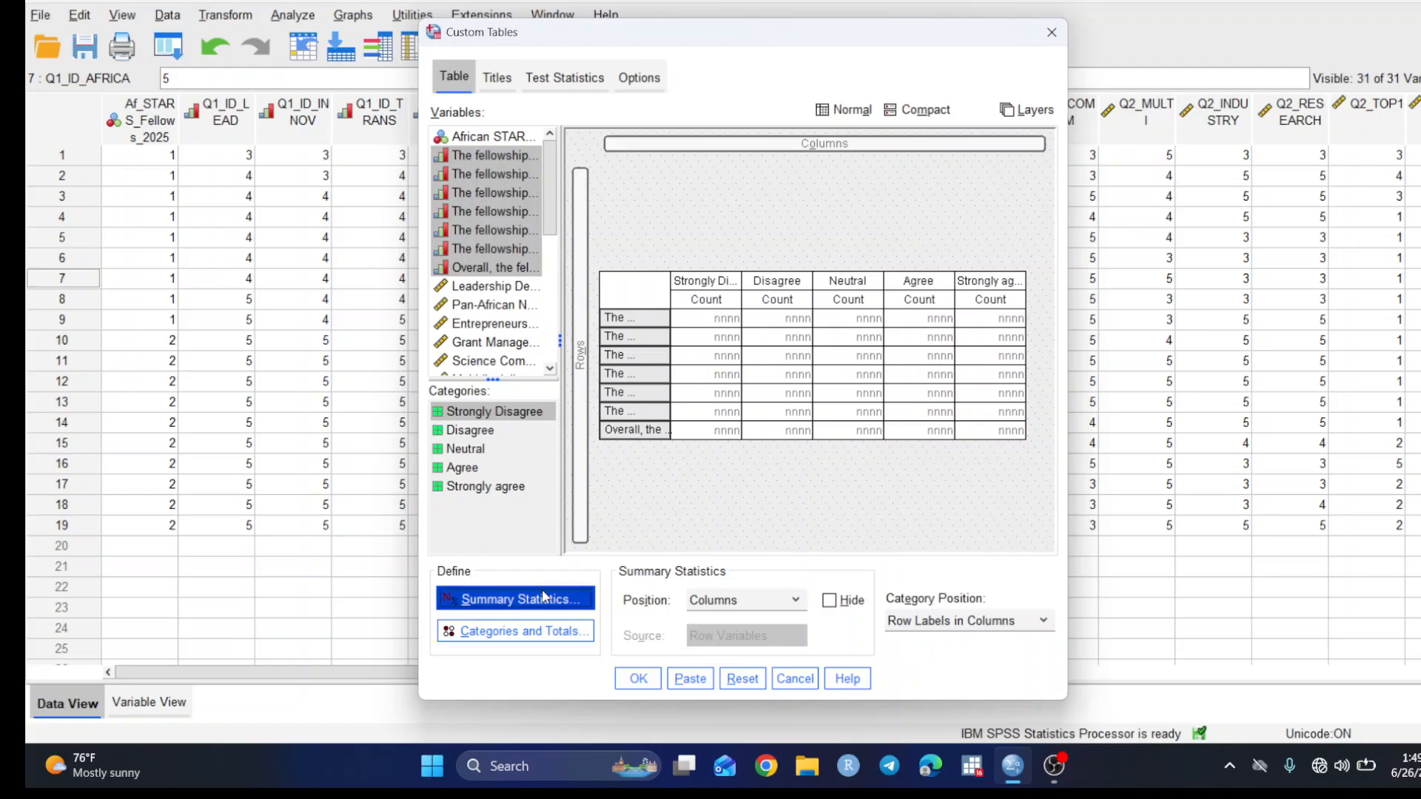
left_click(637, 158)
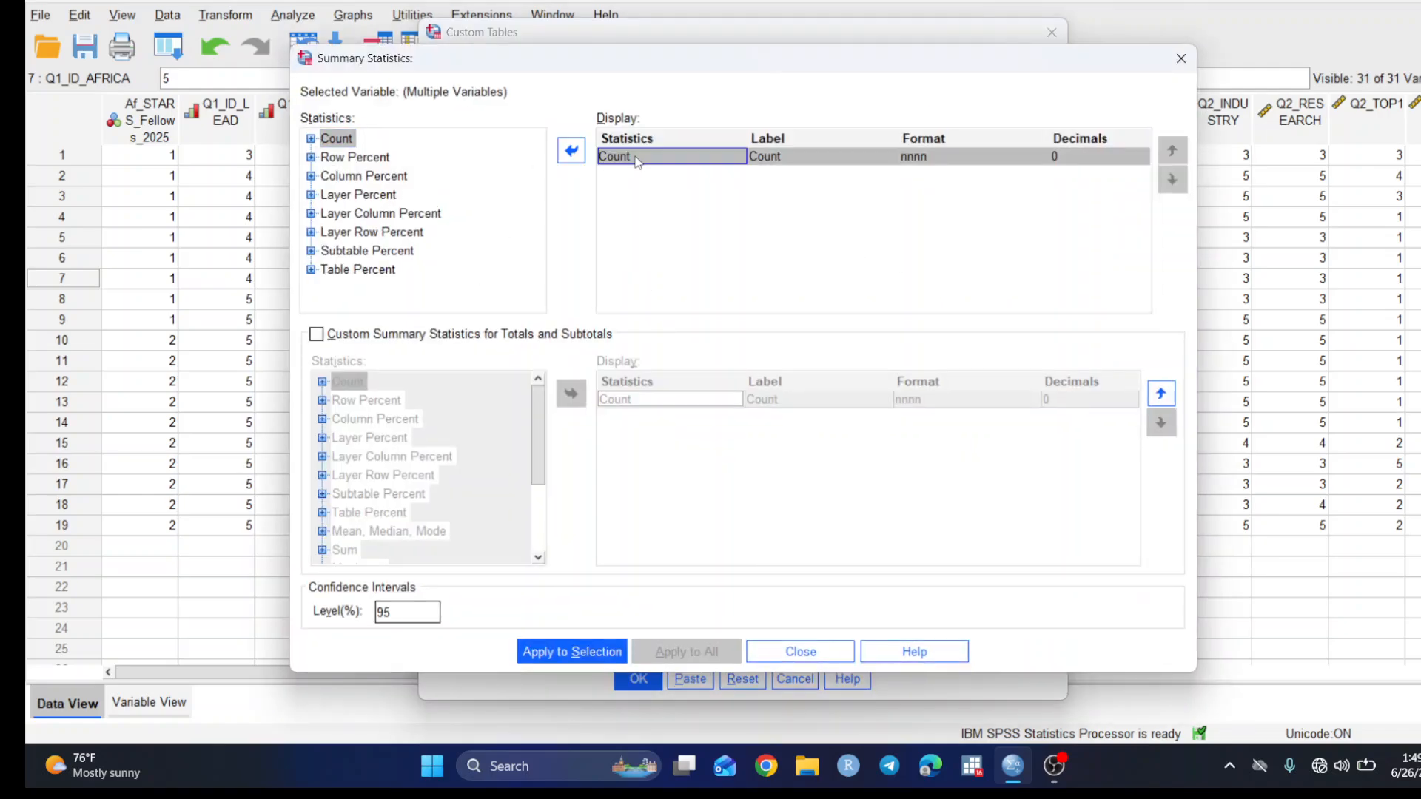
left_click(567, 161)
Add Row N % from the Row Percent statistics as the displayed summary statistic and apply it to the selected row variables
scroll(399, 229, "down", 1)
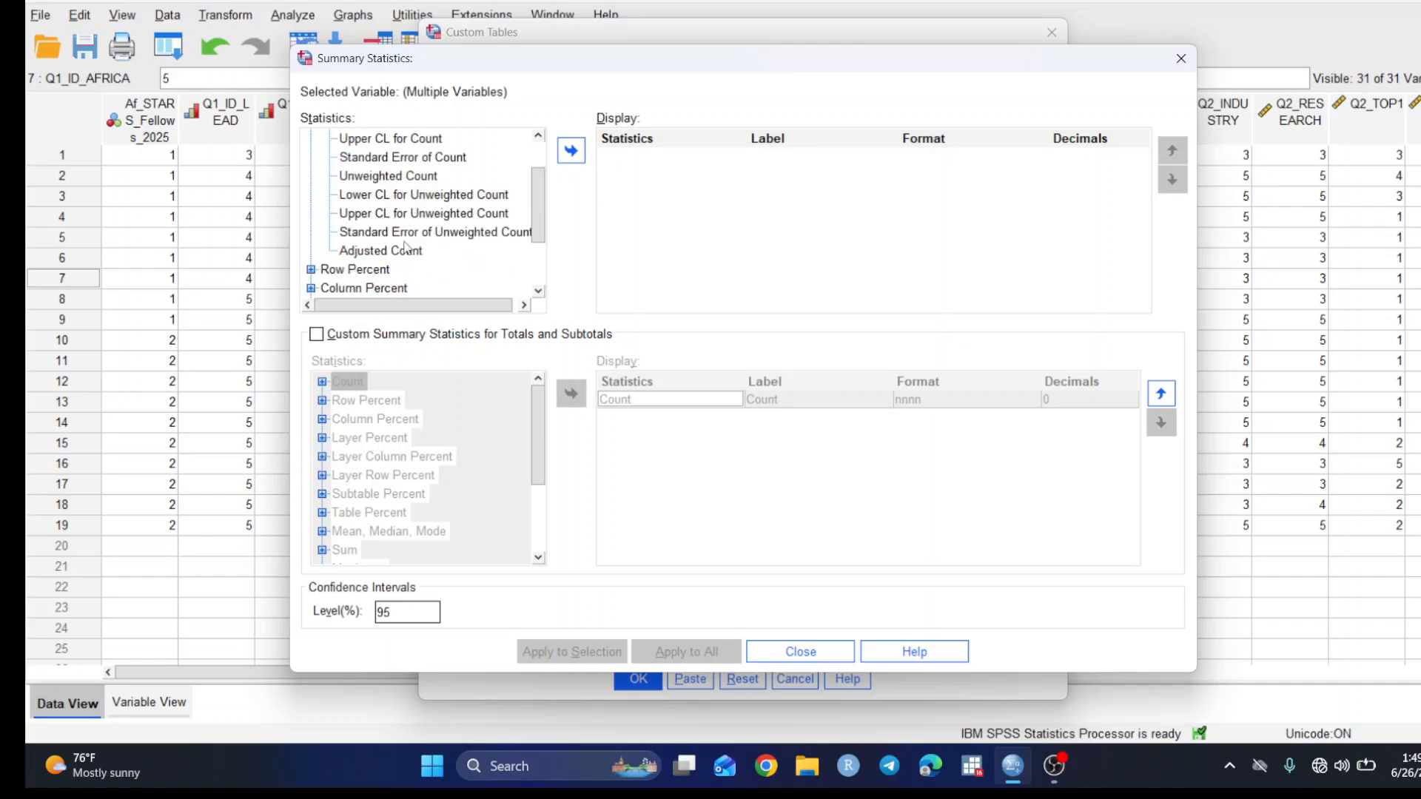
scroll(378, 271, "up", 1)
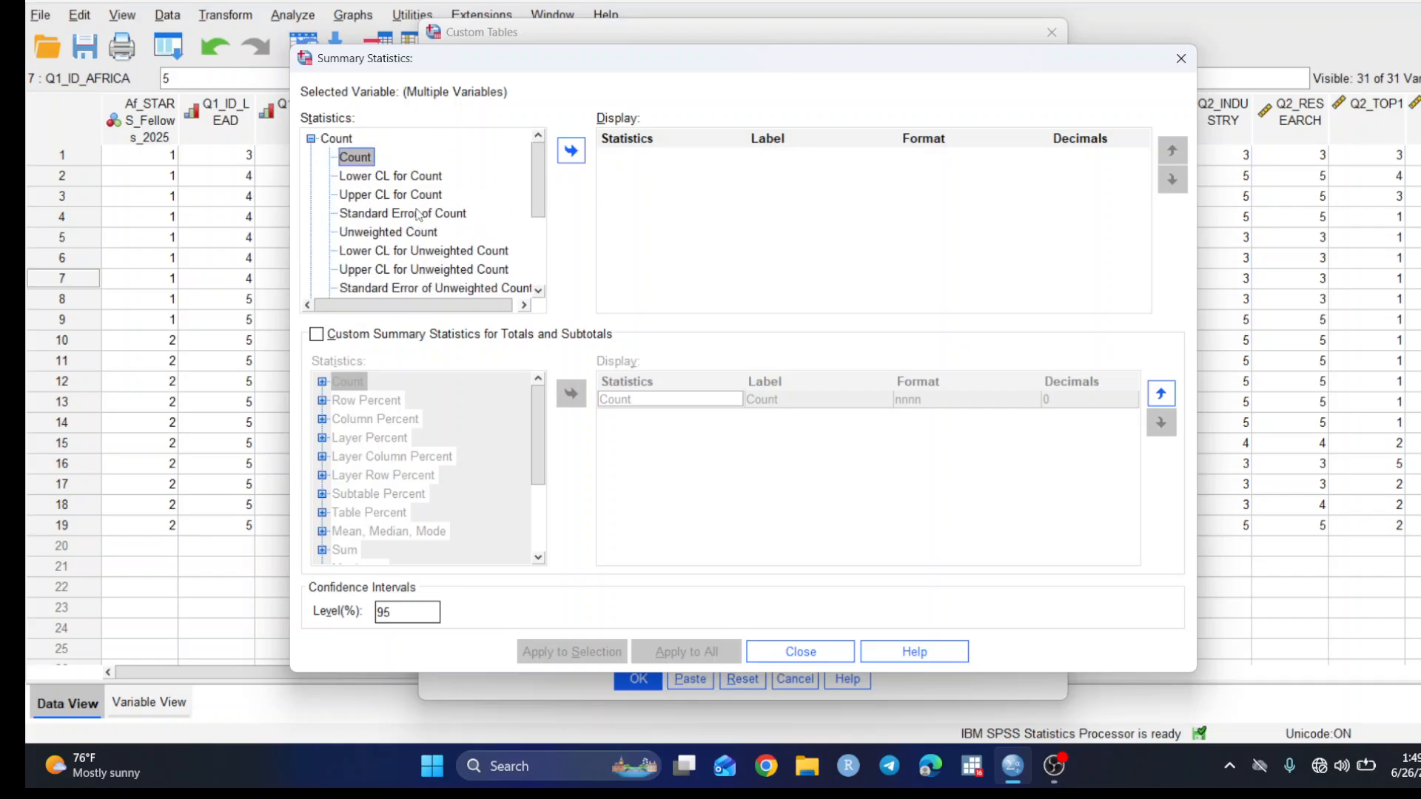
scroll(398, 259, "down", 1)
left_click(376, 272)
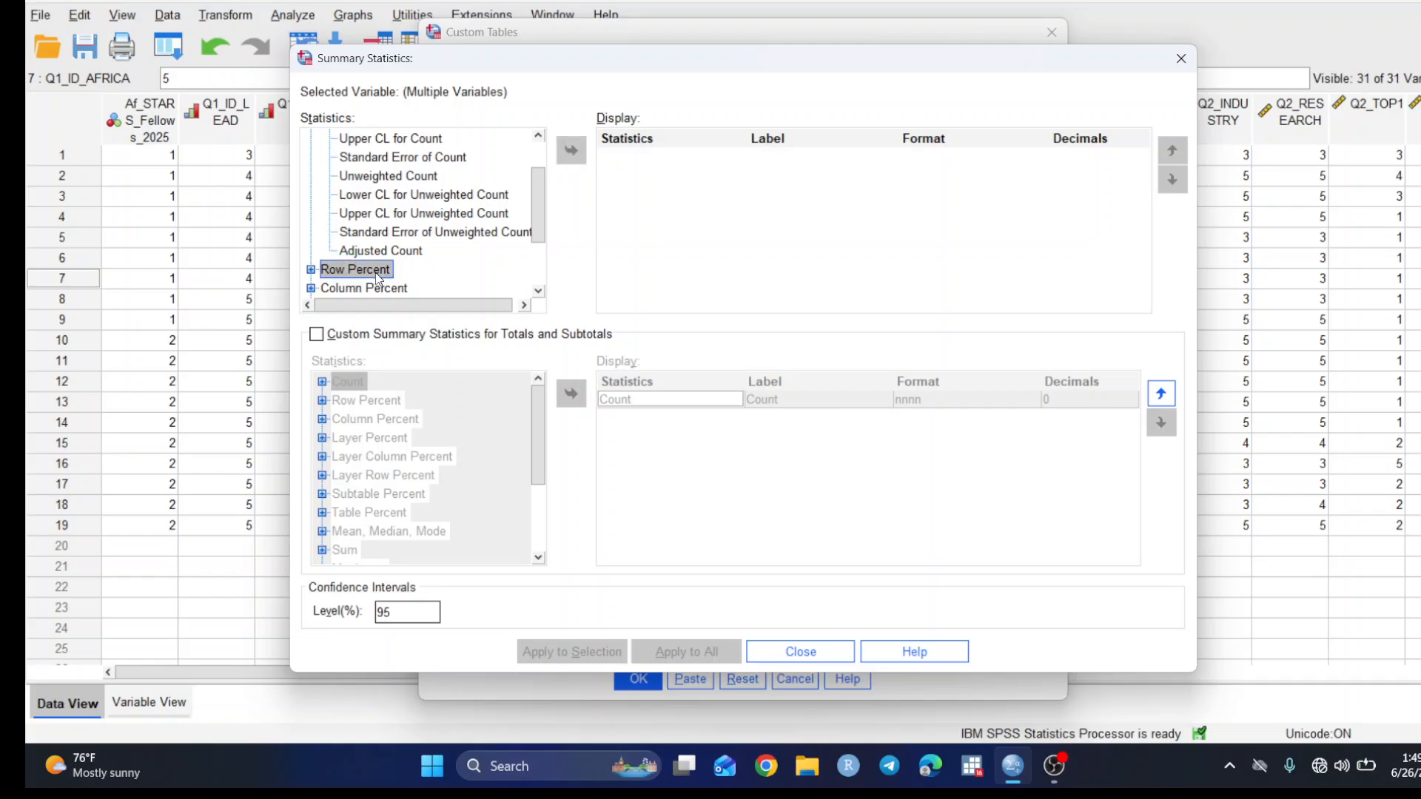
scroll(375, 273, "down", 1)
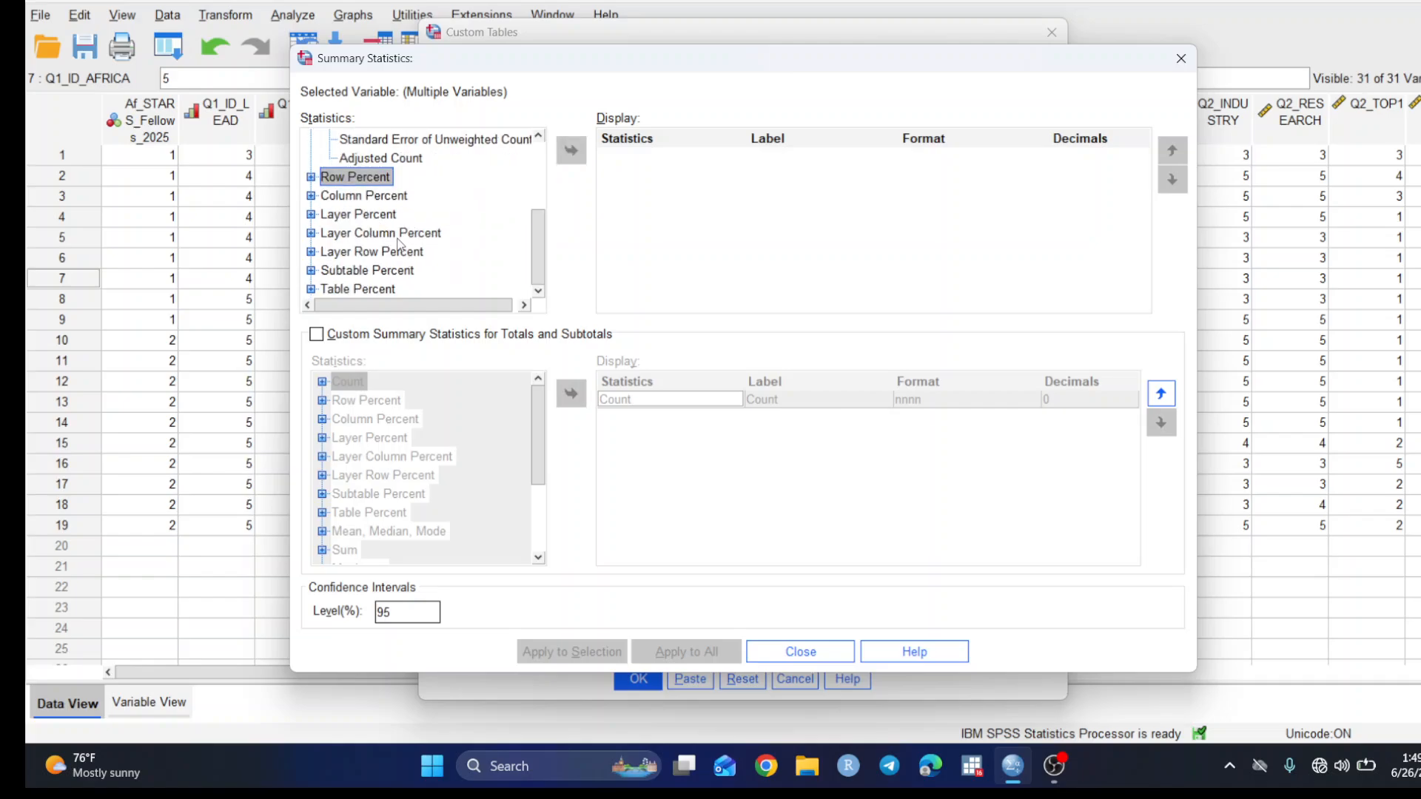
scroll(405, 244, "up", 1)
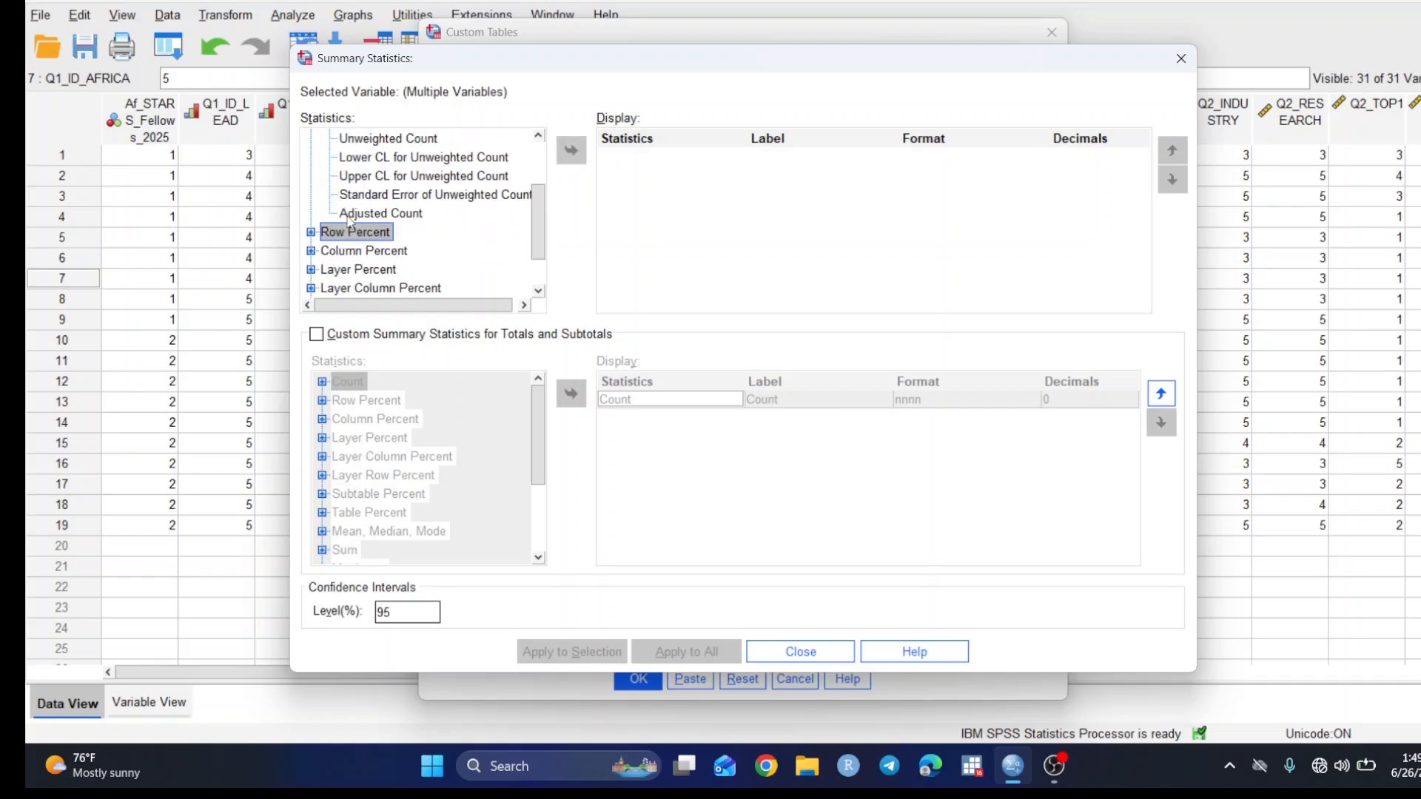
left_click(311, 232)
left_click(358, 160)
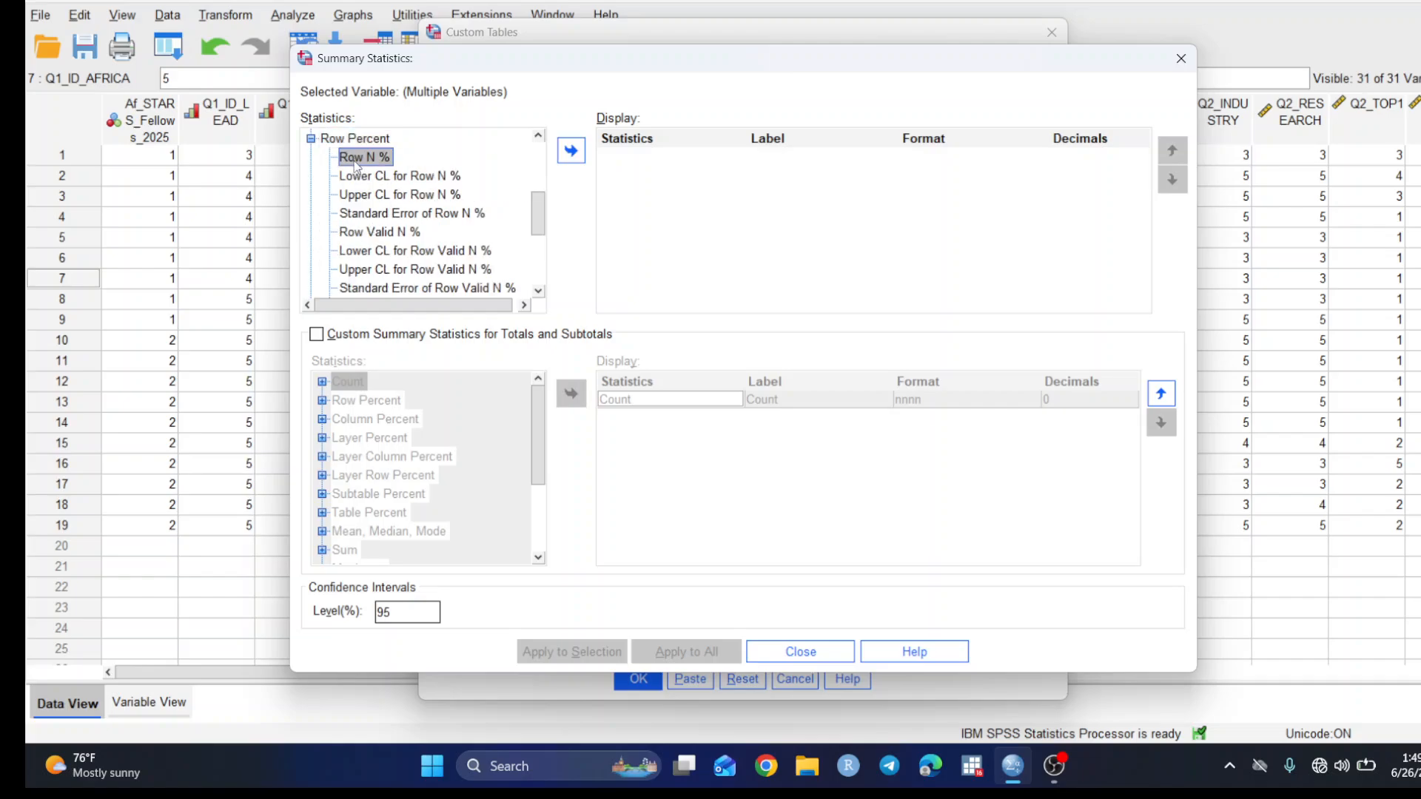
left_click(571, 152)
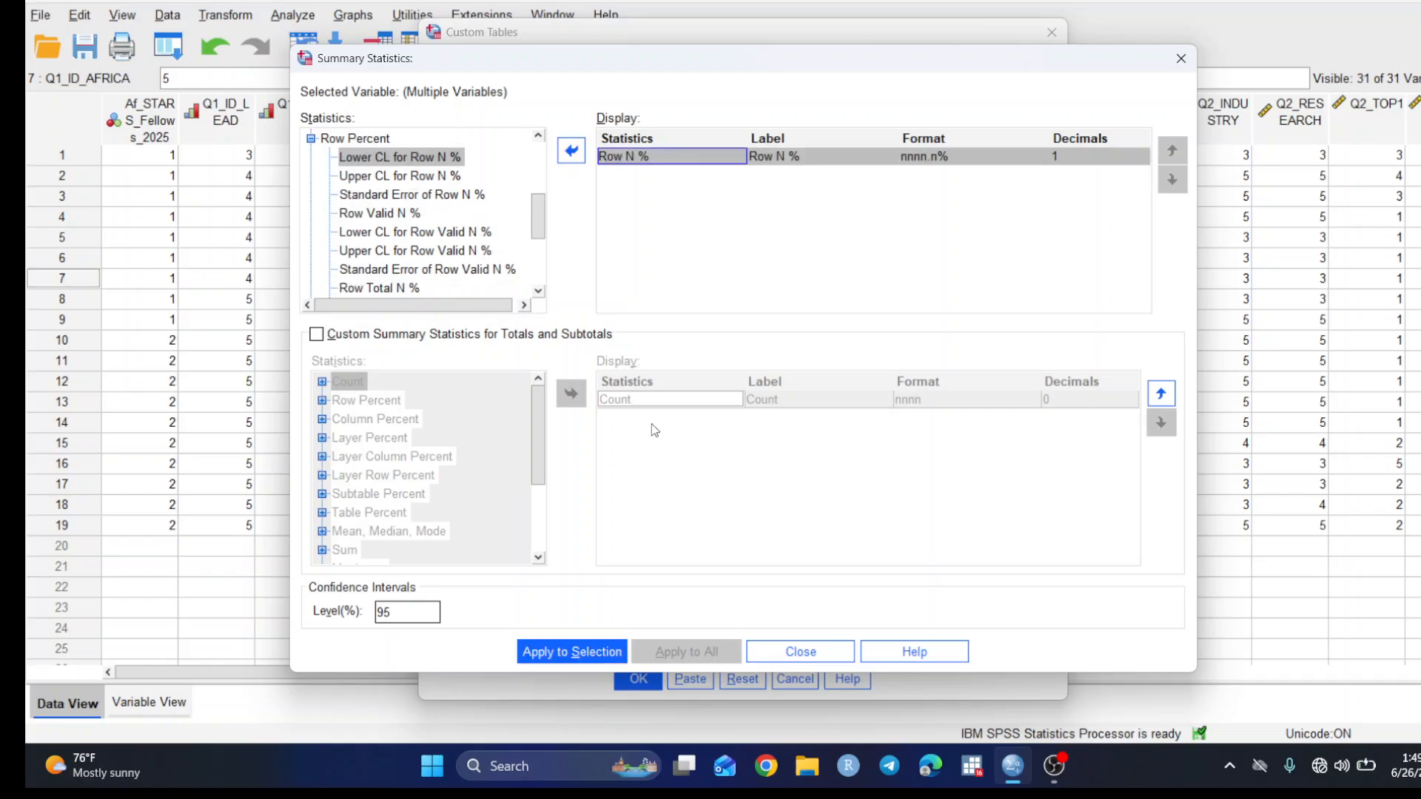
left_click(566, 651)
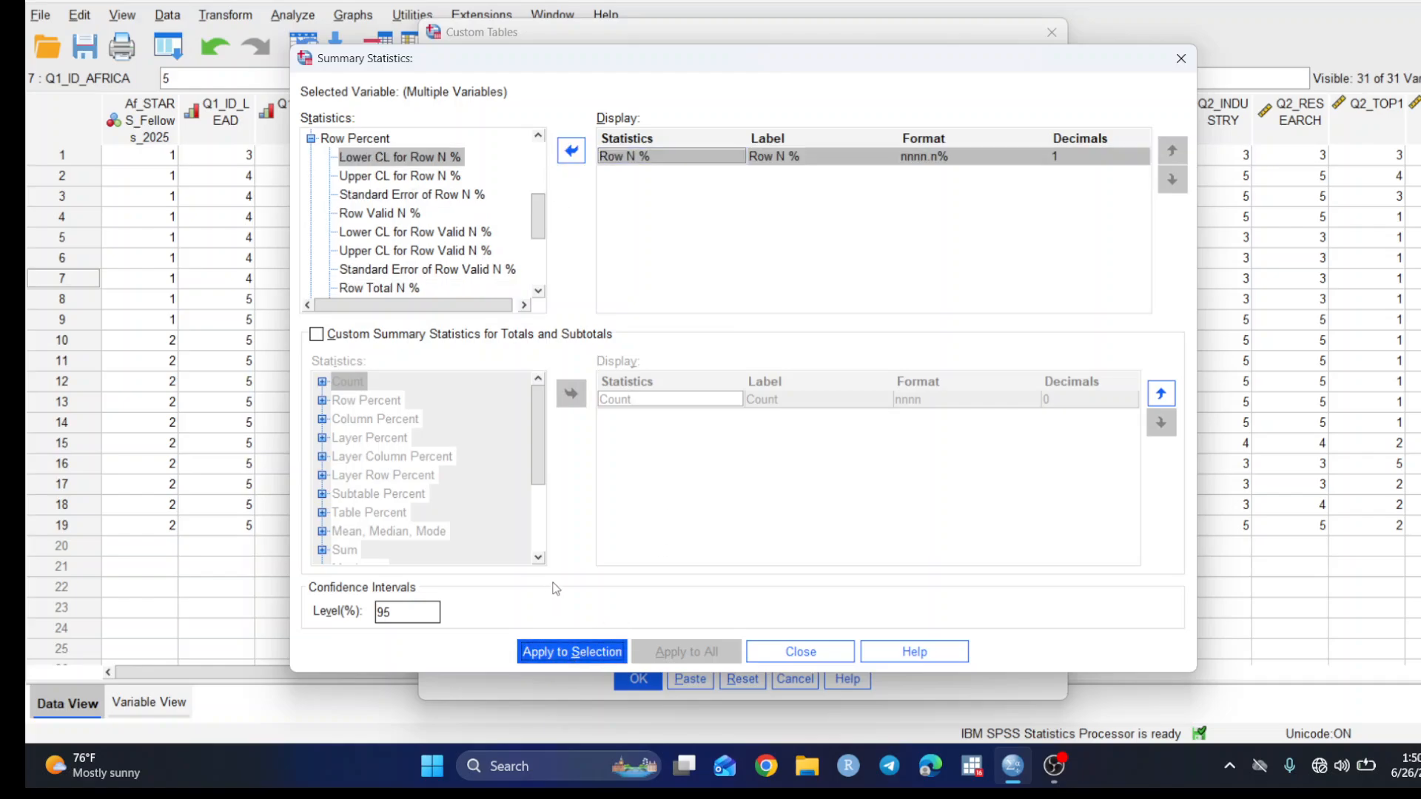
left_click(543, 654)
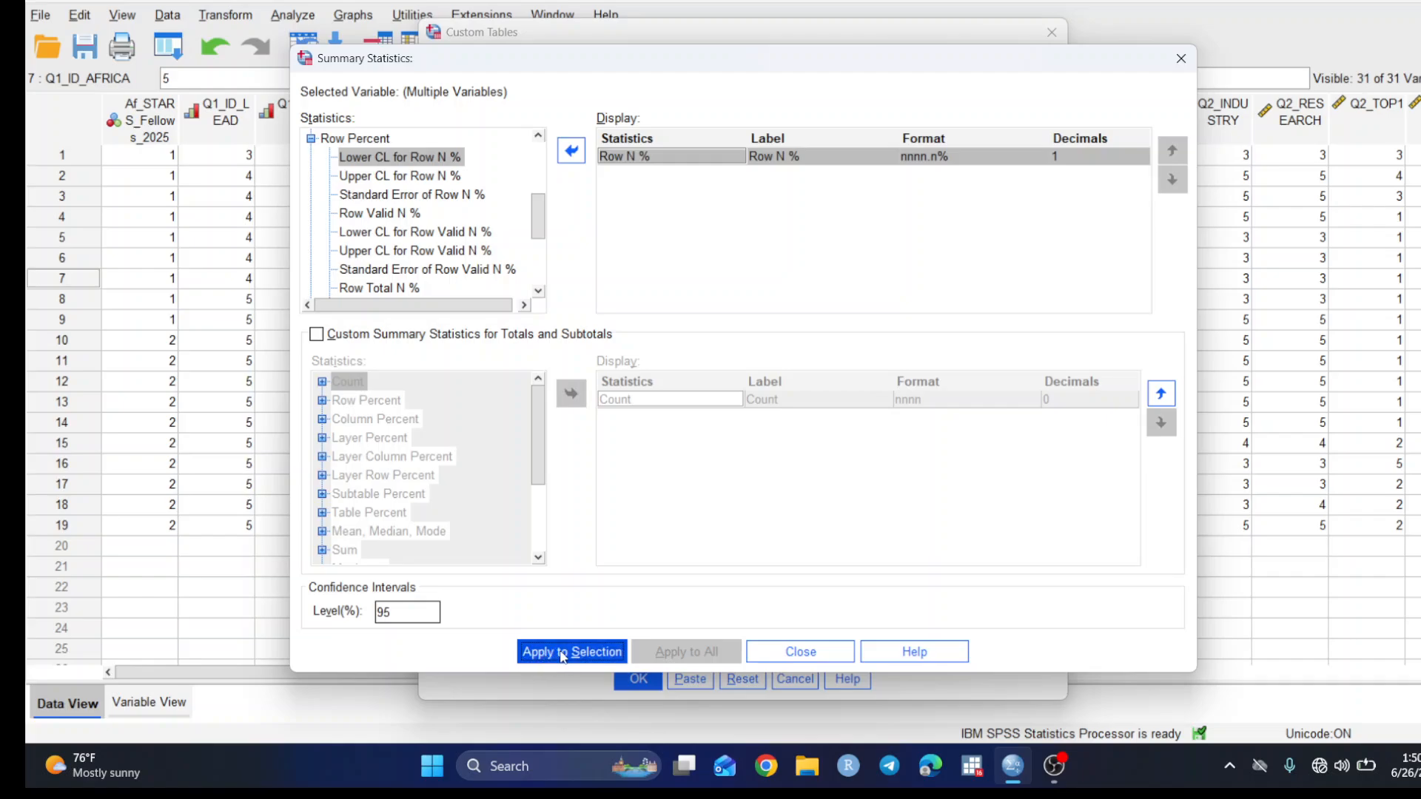
left_click(813, 650)
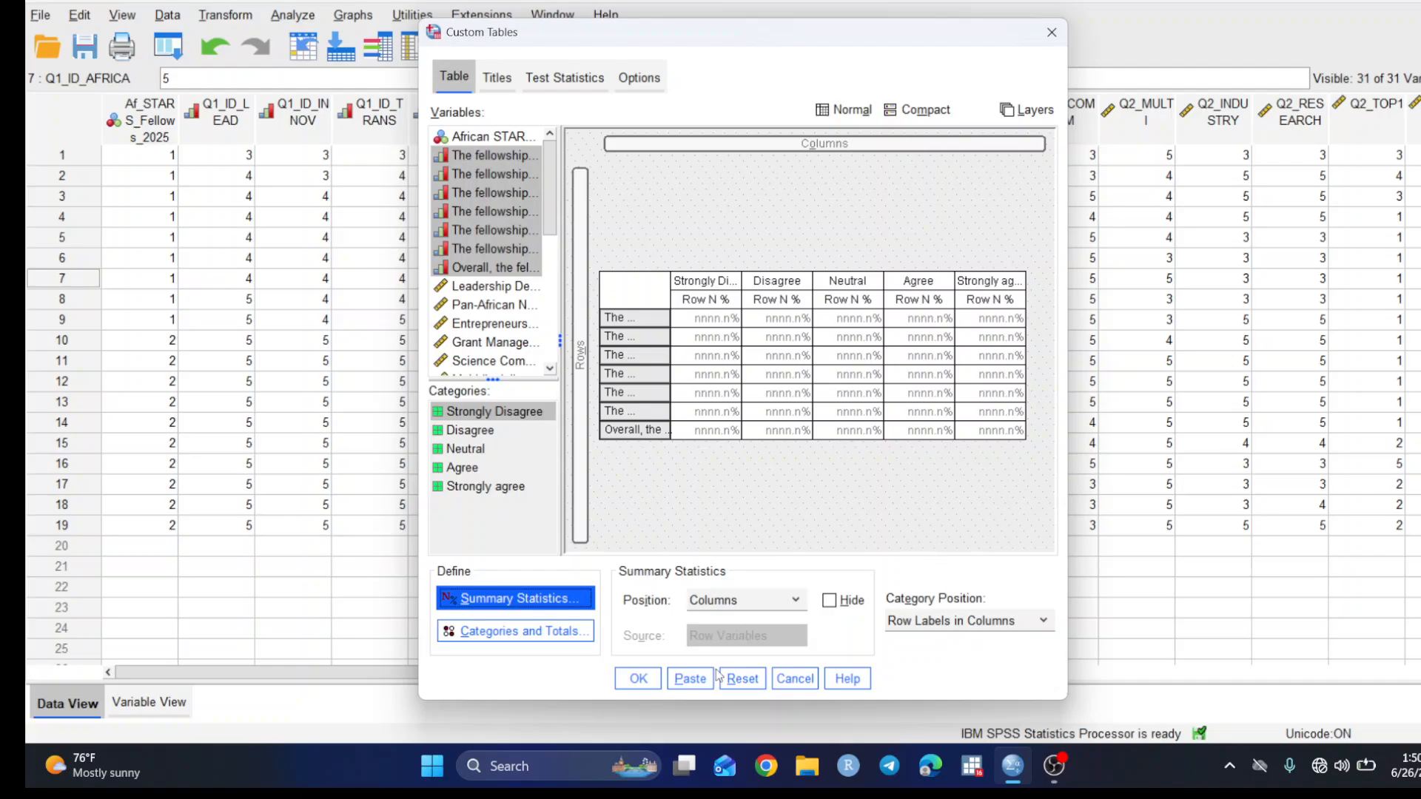
Hide the summary statistics labels in the table and generate the custom table
left_click(828, 601)
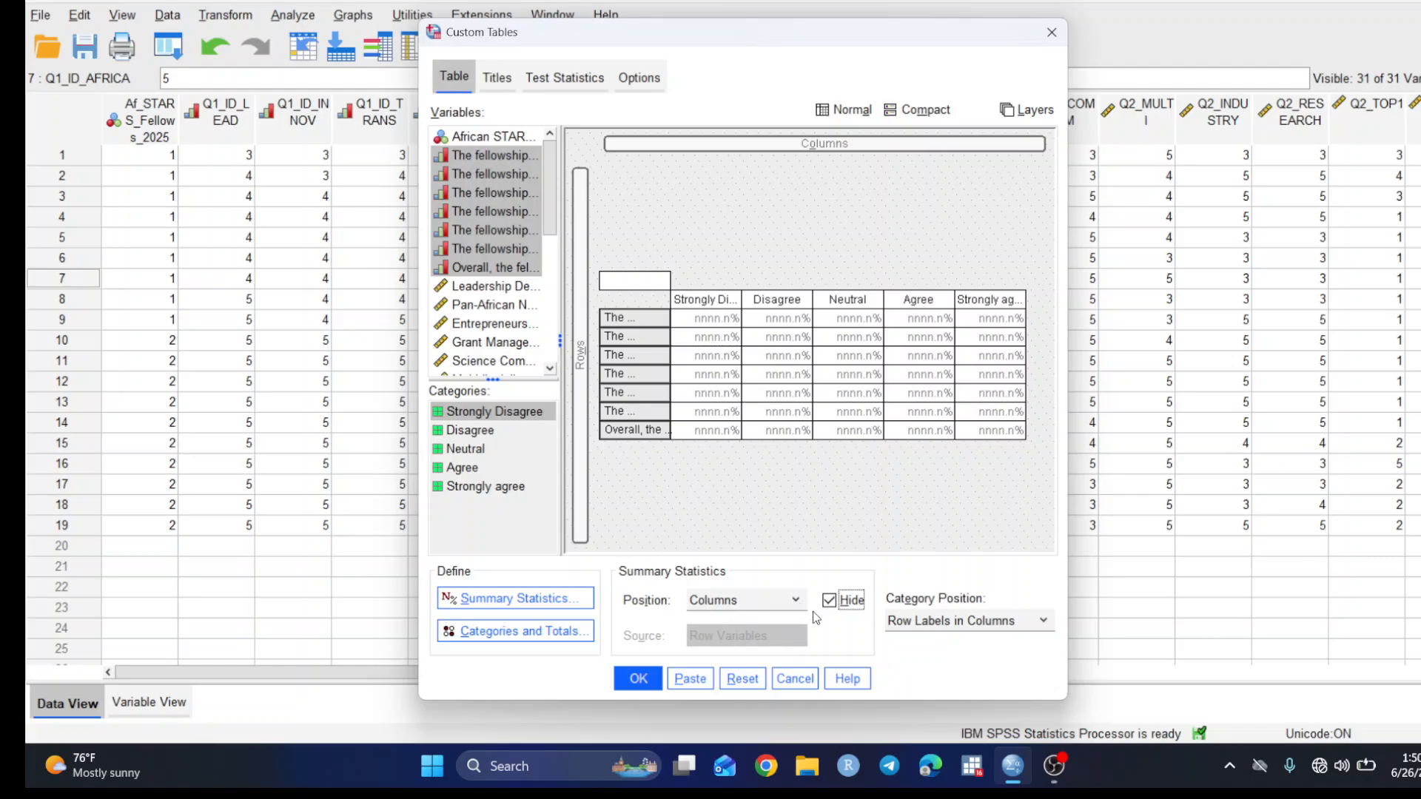
left_click(829, 601)
left_click(829, 600)
left_click(641, 678)
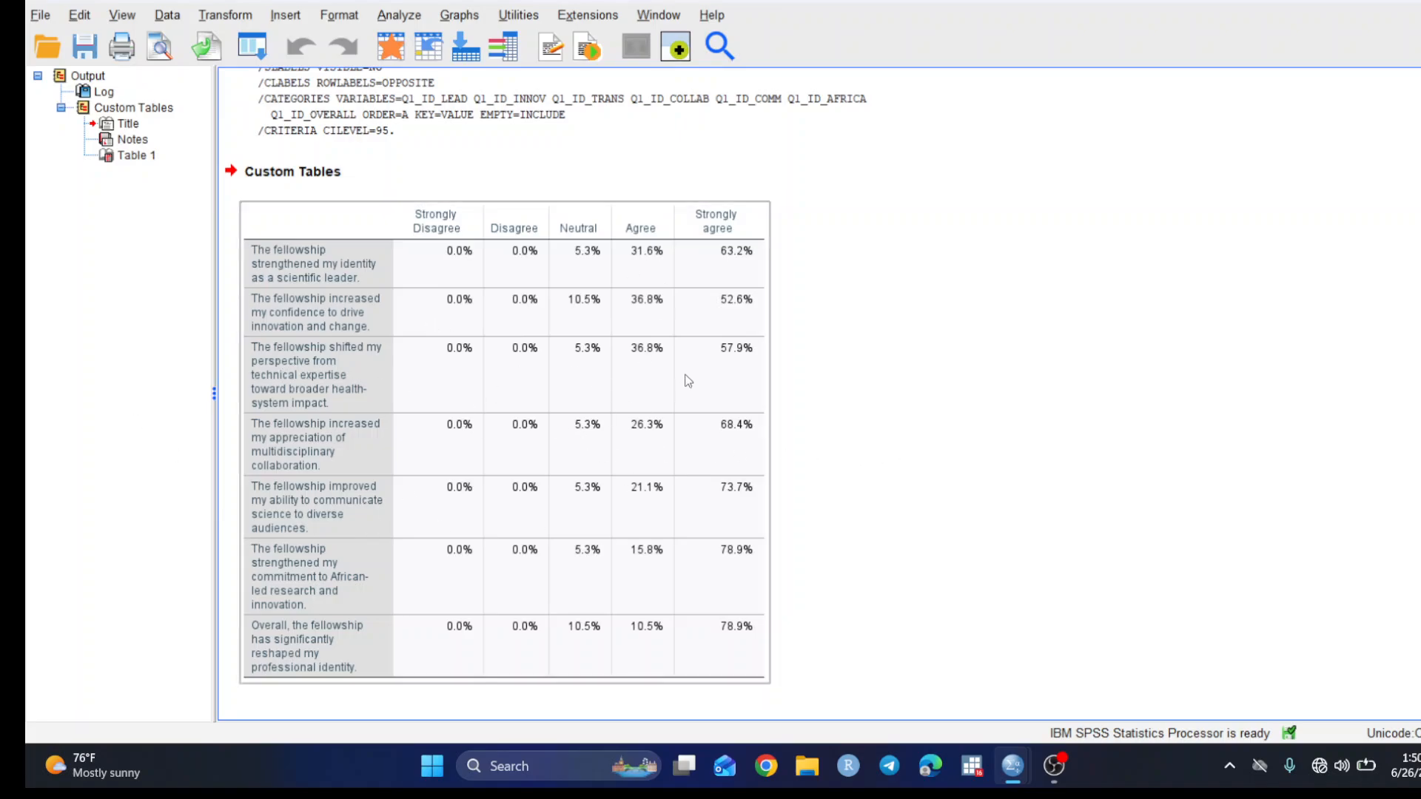
Open the output table for editing and transpose its rows and columns
double_click(362, 224)
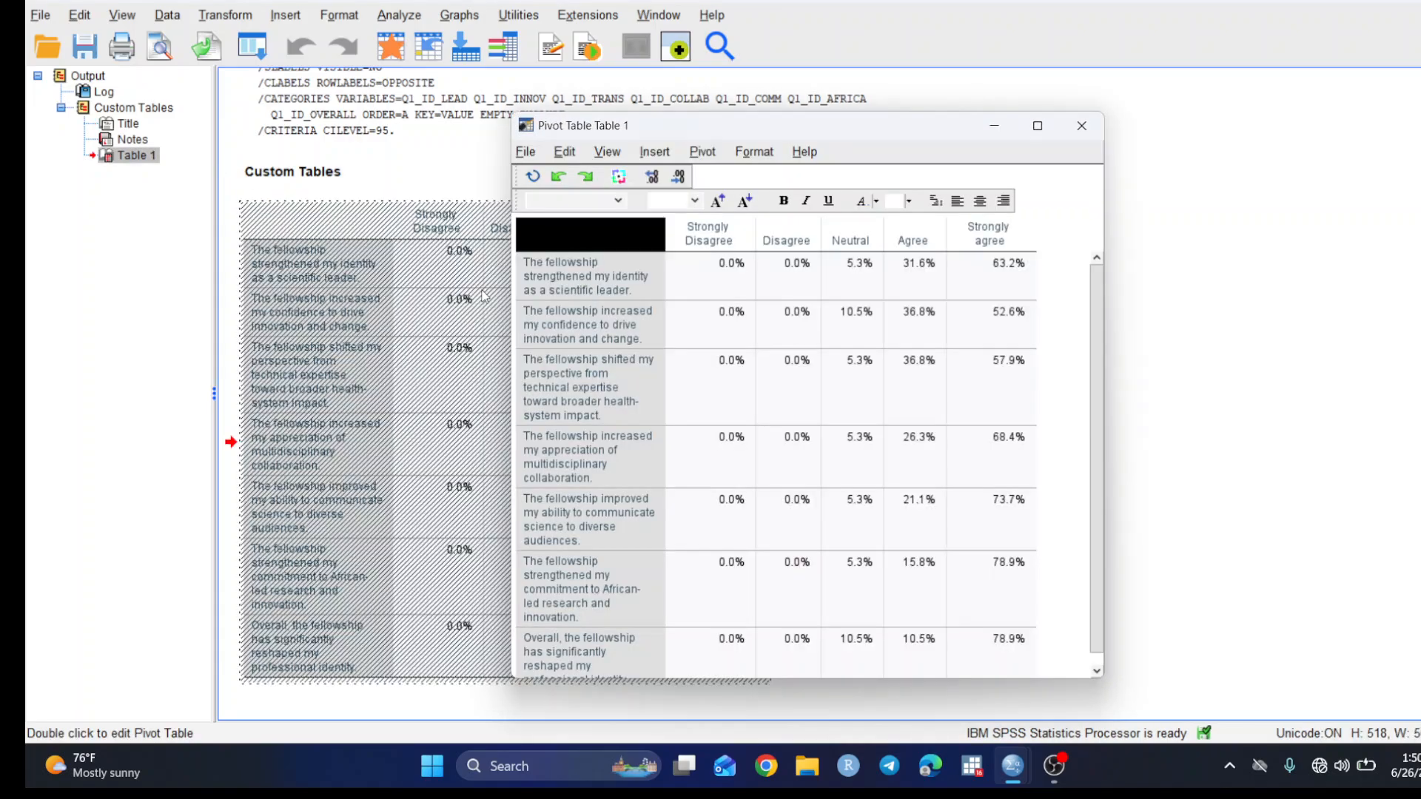
left_click(699, 152)
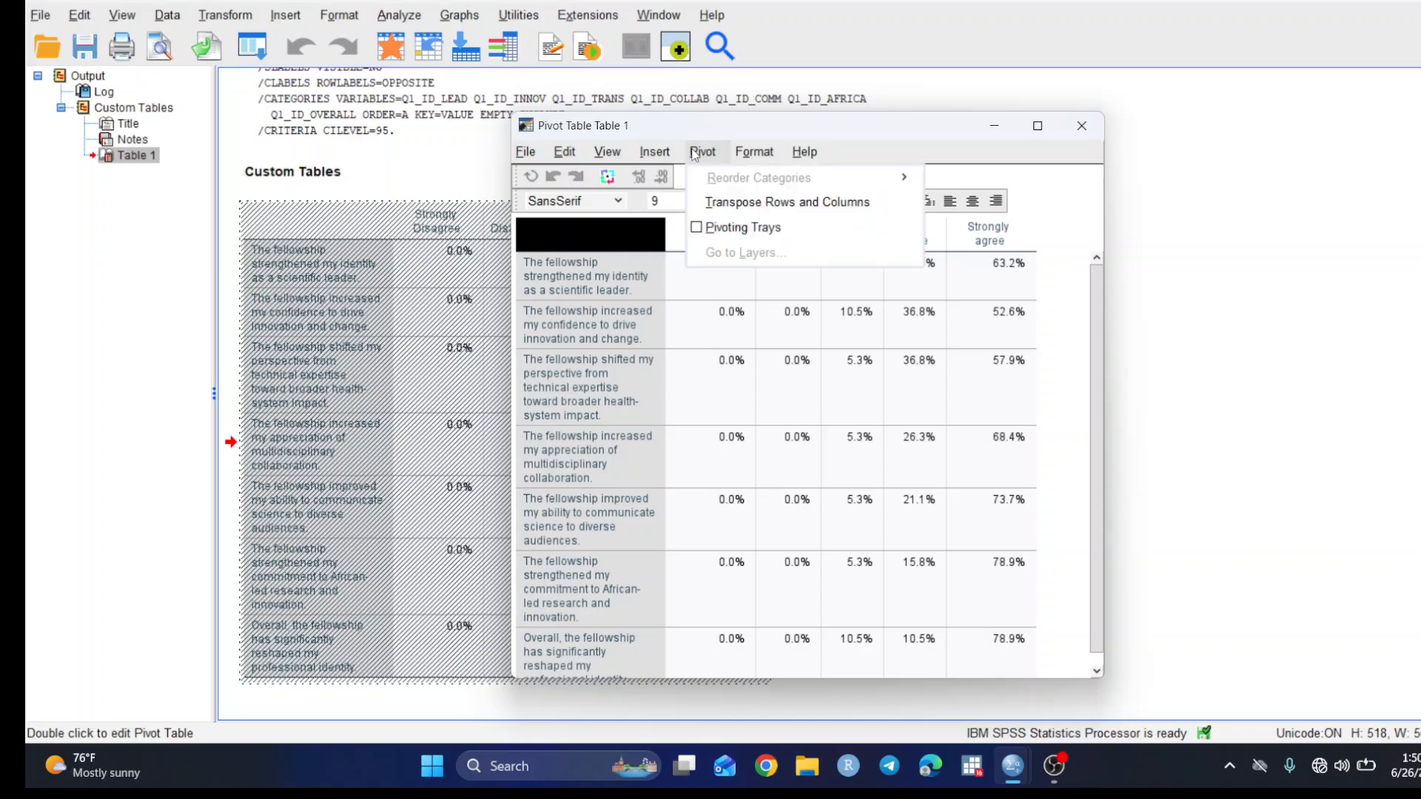
left_click(712, 202)
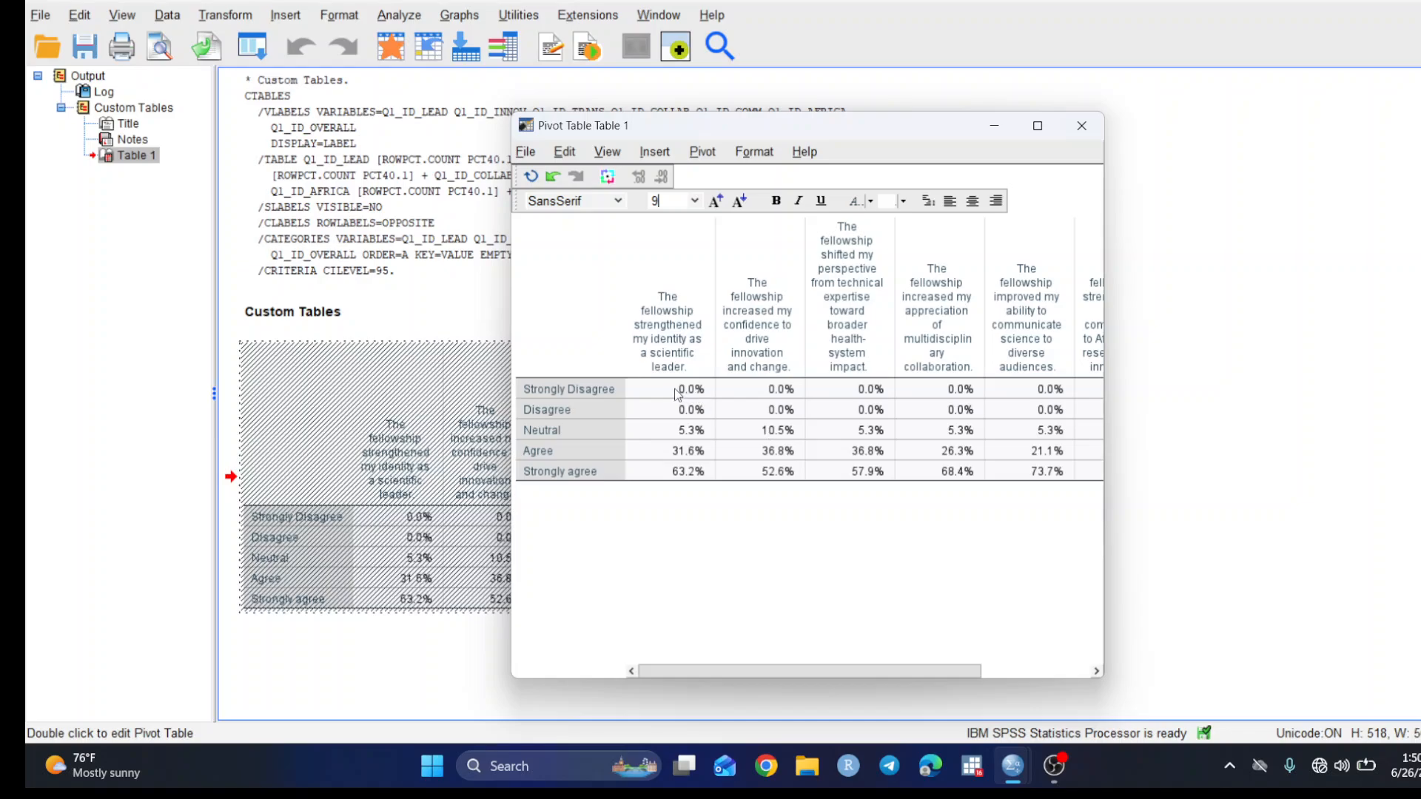
Create a bar graph from all the percentage cells of the transposed table, then close the pivot table editor
left_click_drag(677, 393, 975, 463)
left_click_drag(1062, 468, 1108, 475)
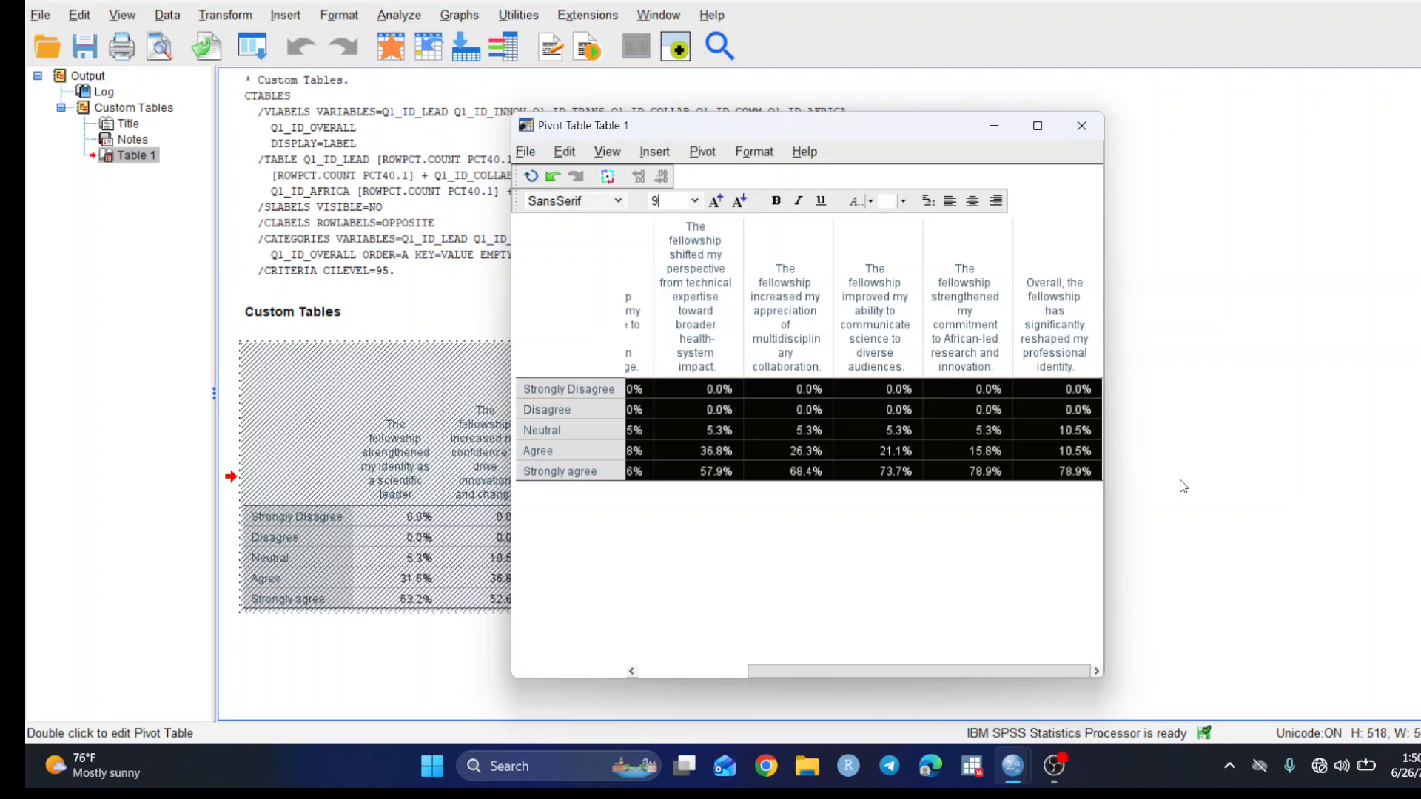
right_click(949, 409)
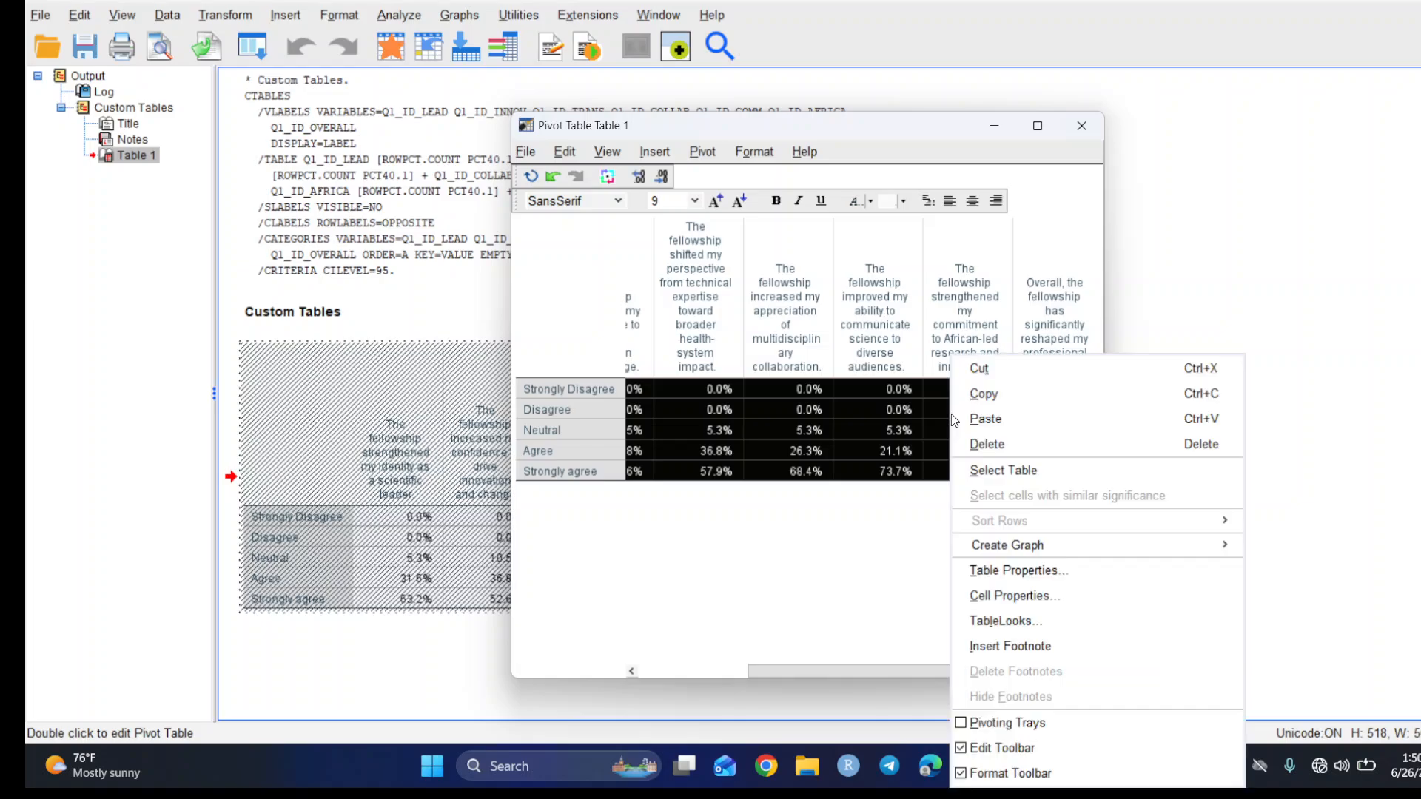
mouse_move(1018, 547)
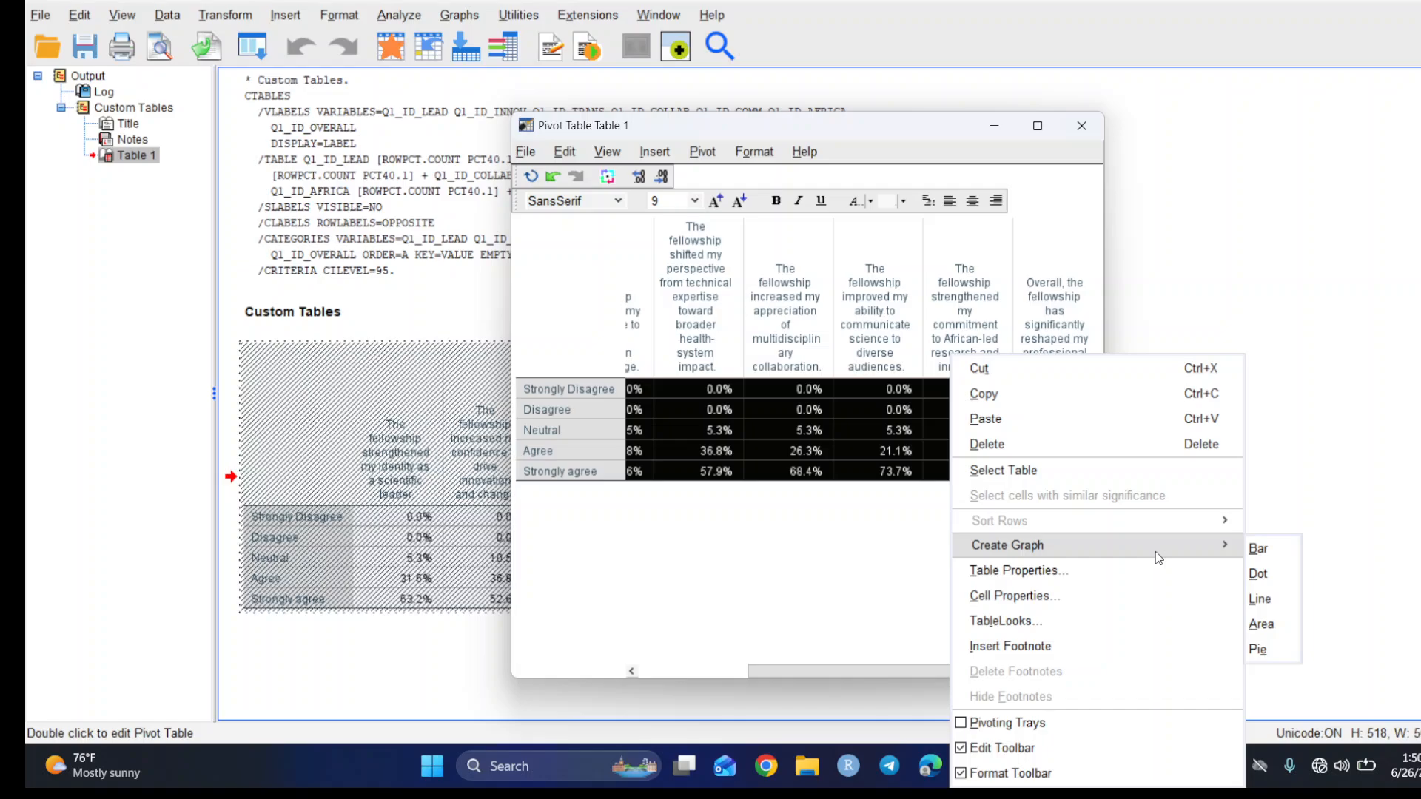
left_click(1260, 553)
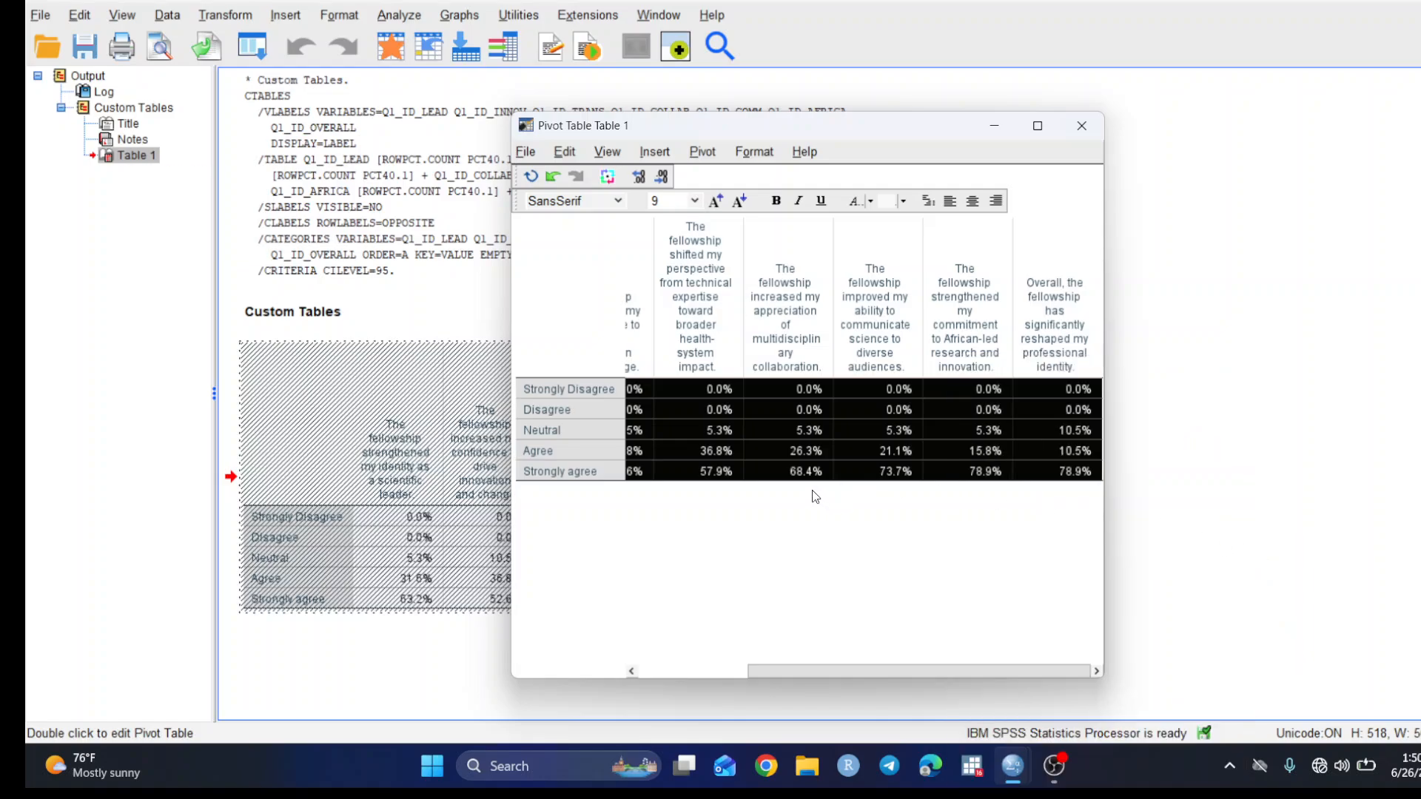
left_click(1081, 128)
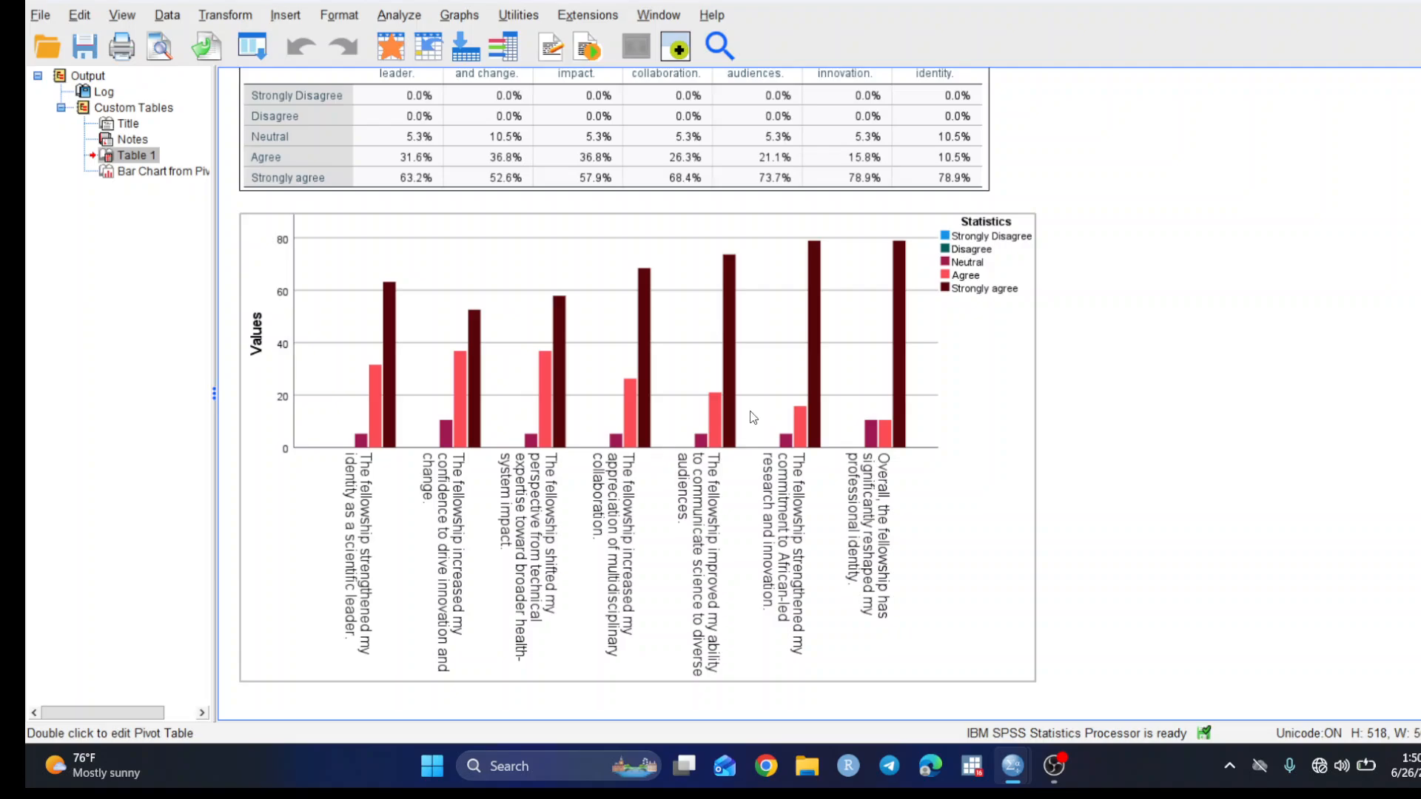
Review the new bar chart below the table and open it in the Chart Editor
scroll(722, 436, "up", 3)
scroll(714, 444, "down", 3)
left_click(751, 390)
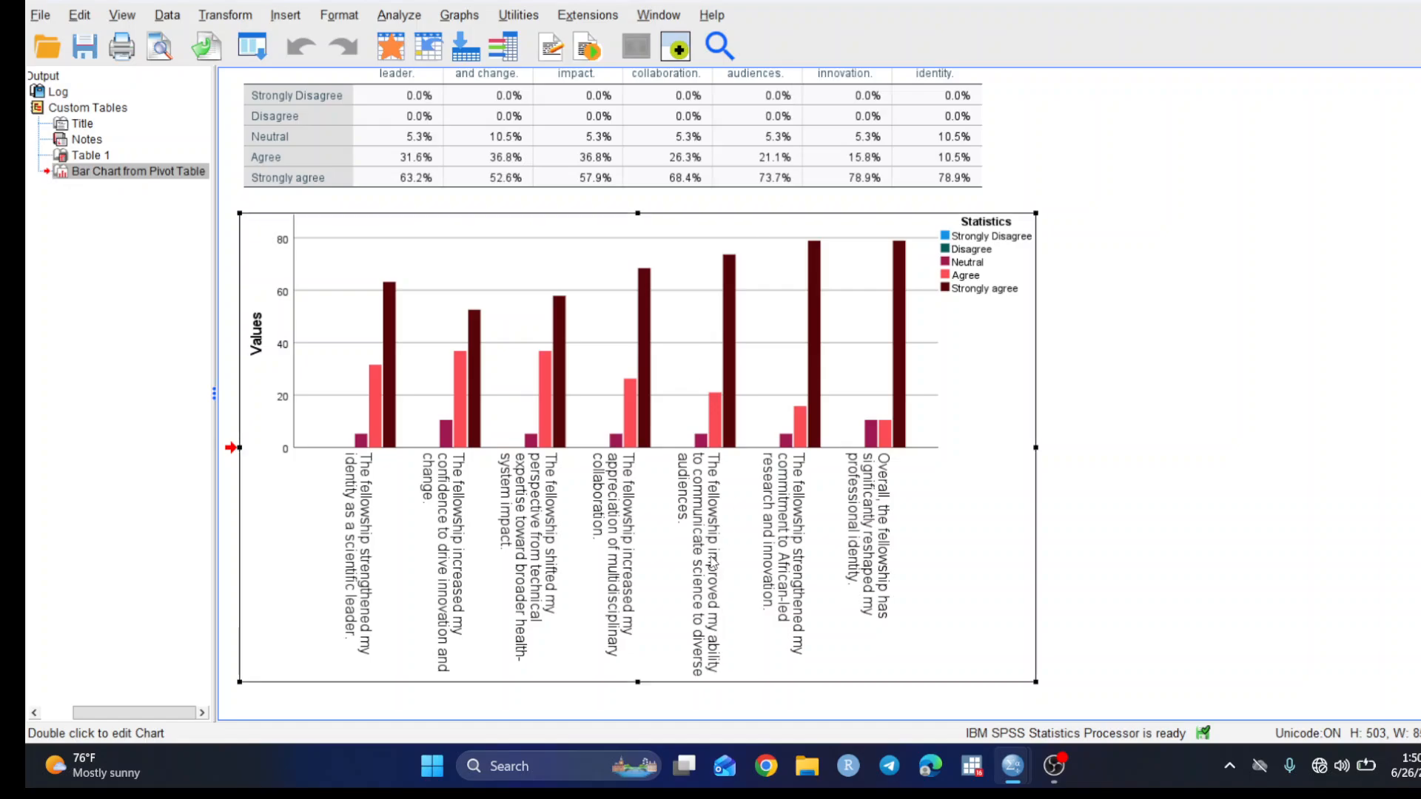
scroll(714, 563, "up", 3)
scroll(722, 533, "down", 3)
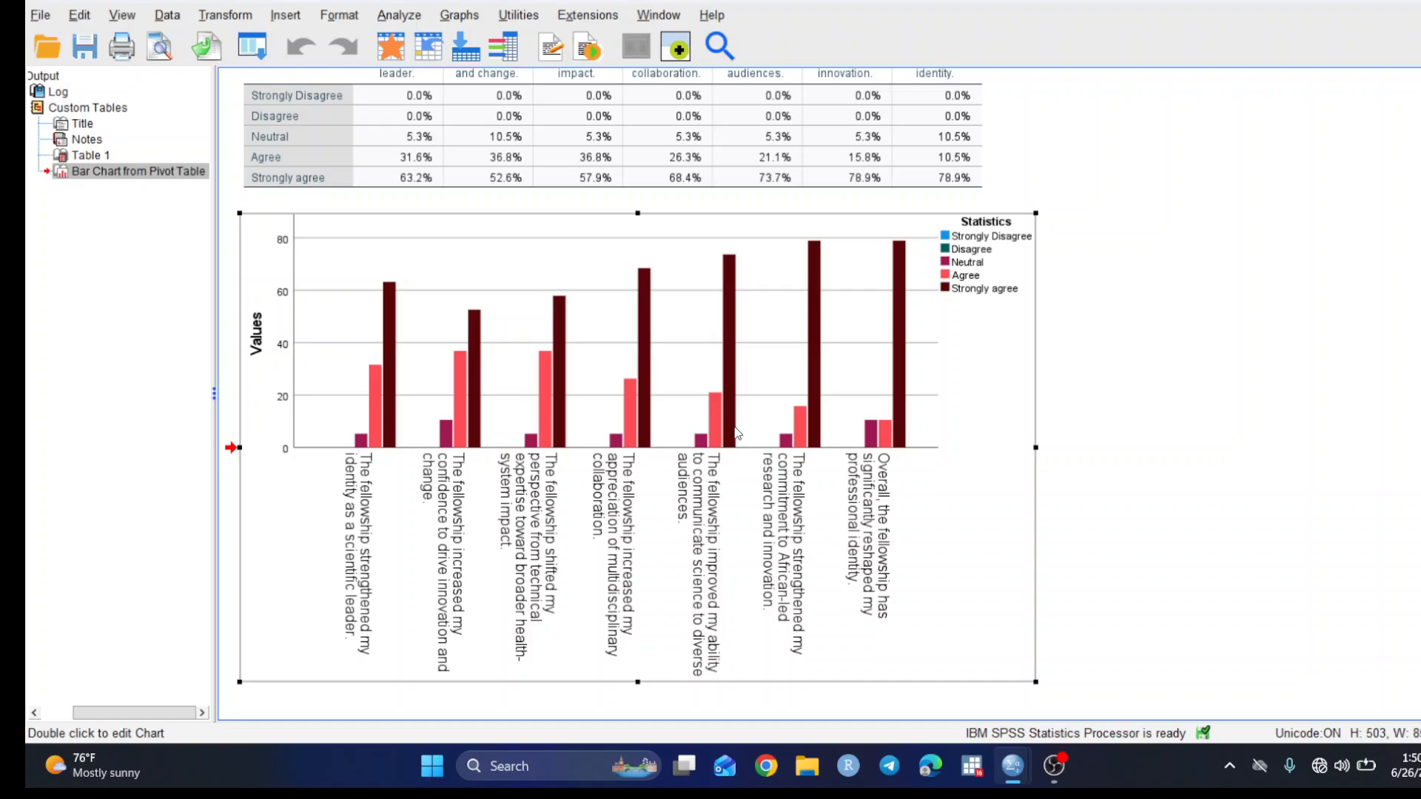
double_click(796, 411)
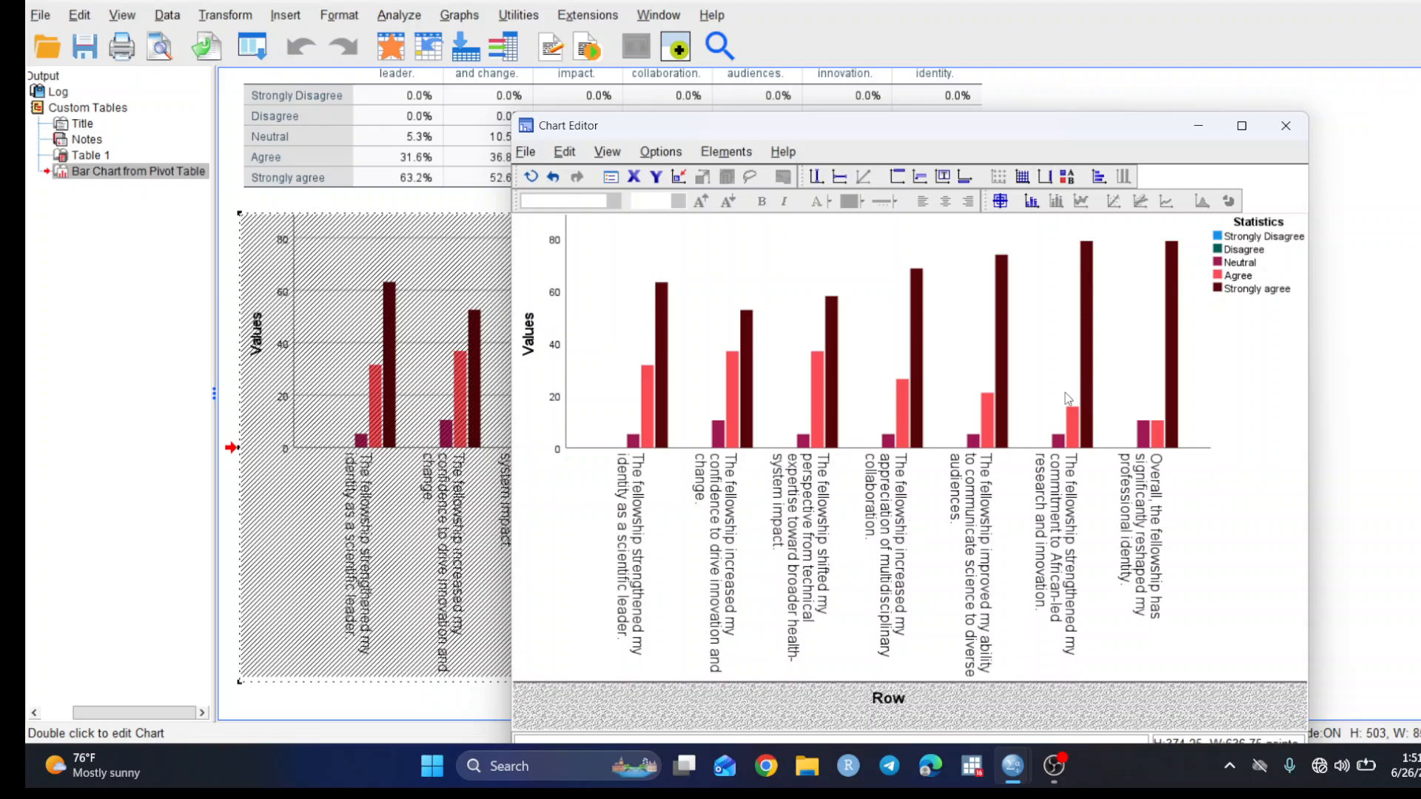
Change the Statistics variable of the bars to Stack, apply it and close the properties
double_click(1000, 372)
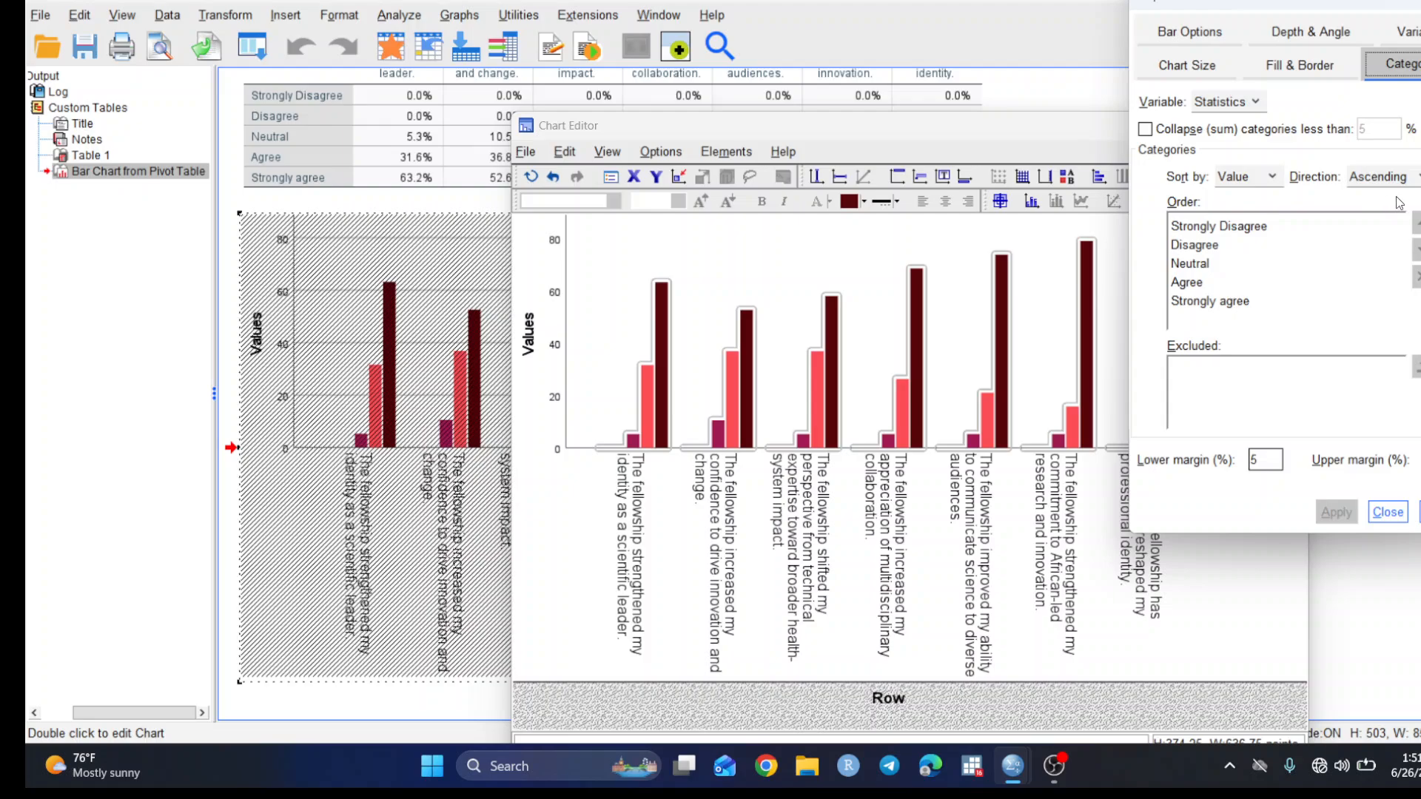
left_click(1408, 32)
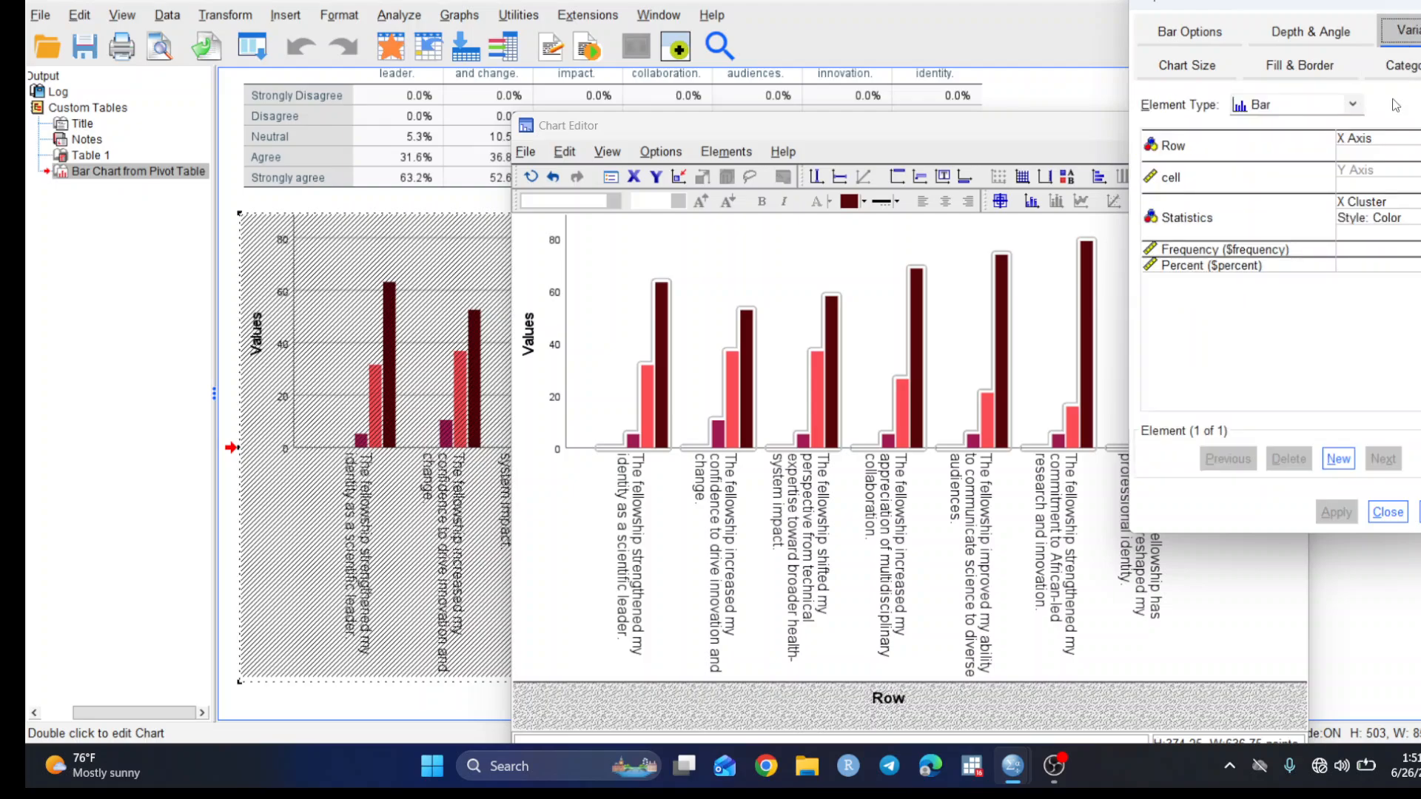
left_click(1408, 213)
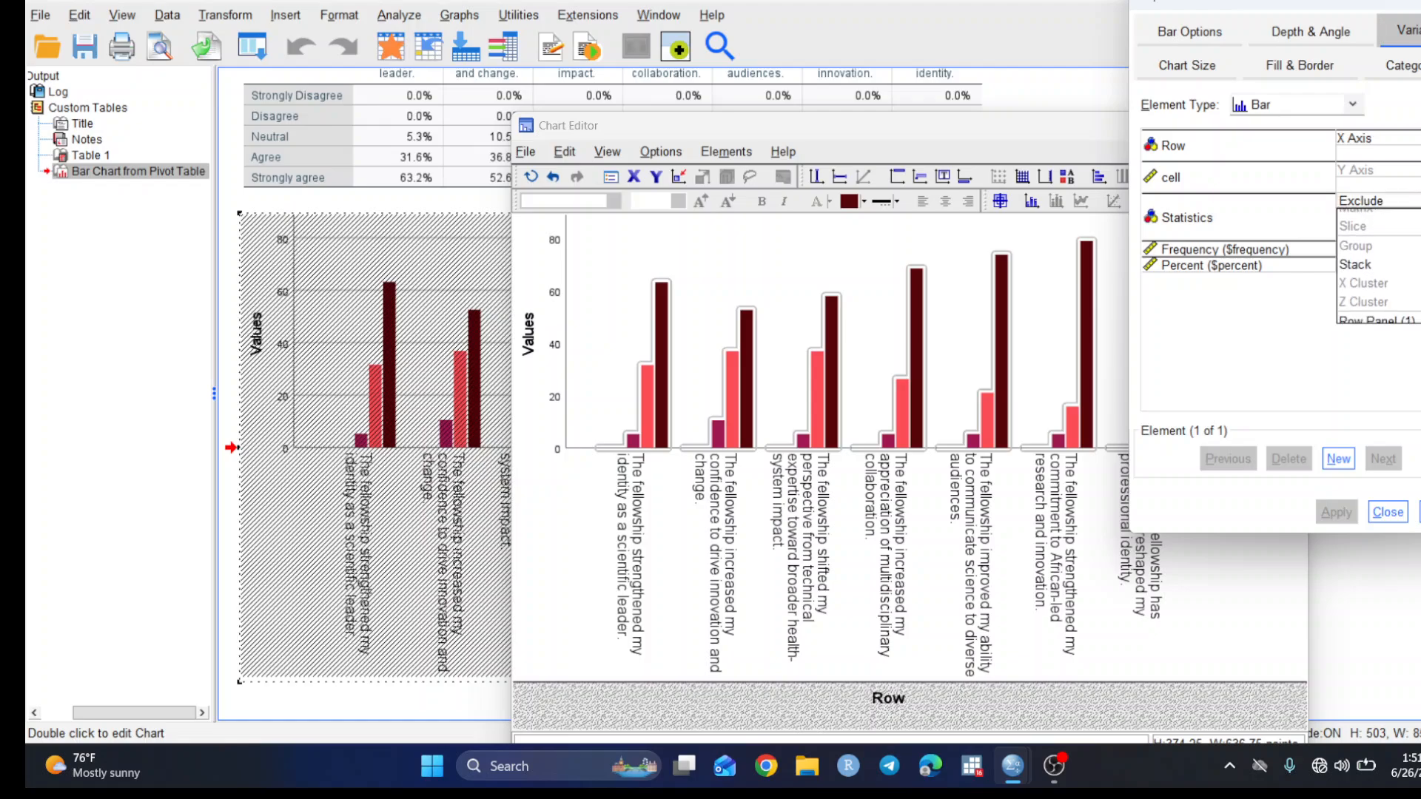
left_click(1371, 277)
left_click(1327, 517)
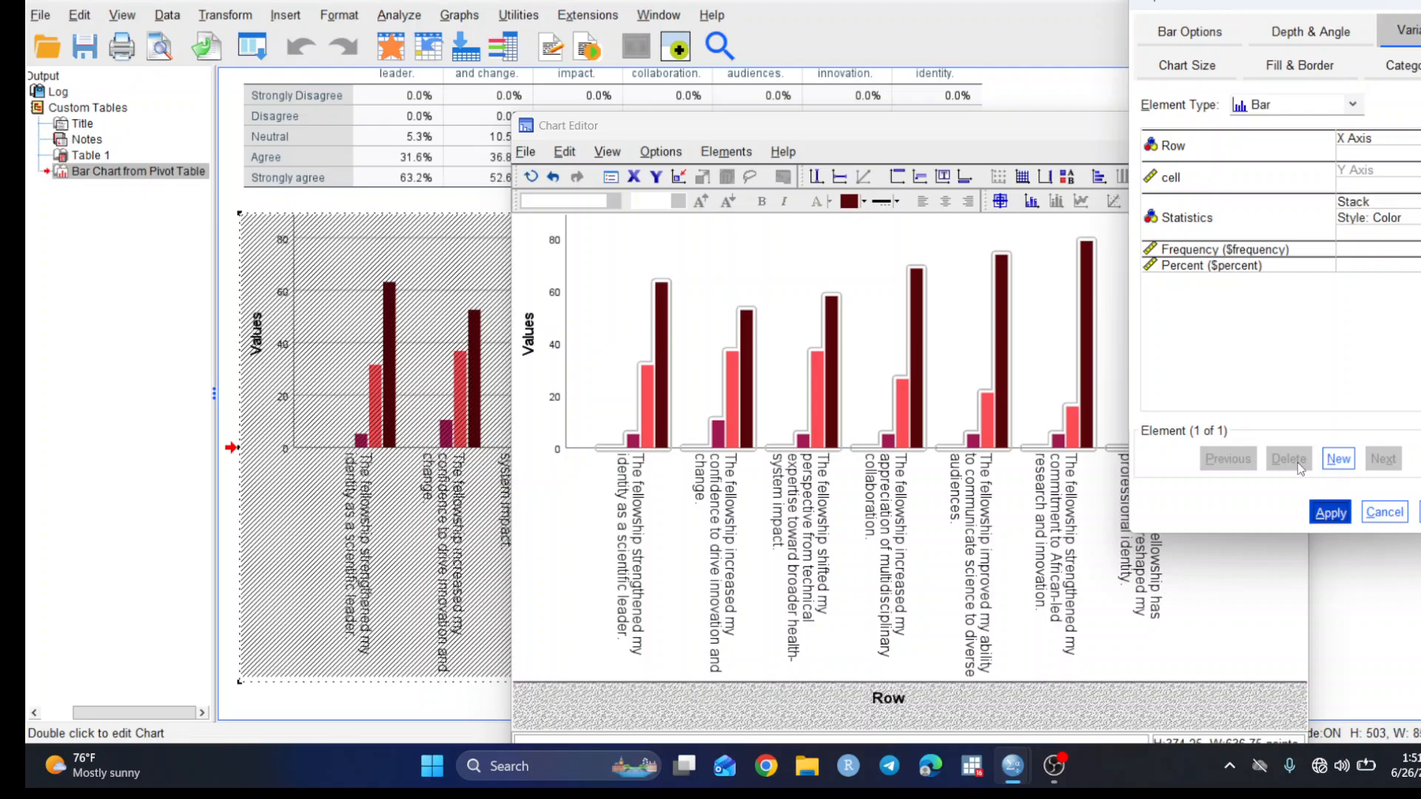
left_click(1330, 514)
left_click(1388, 512)
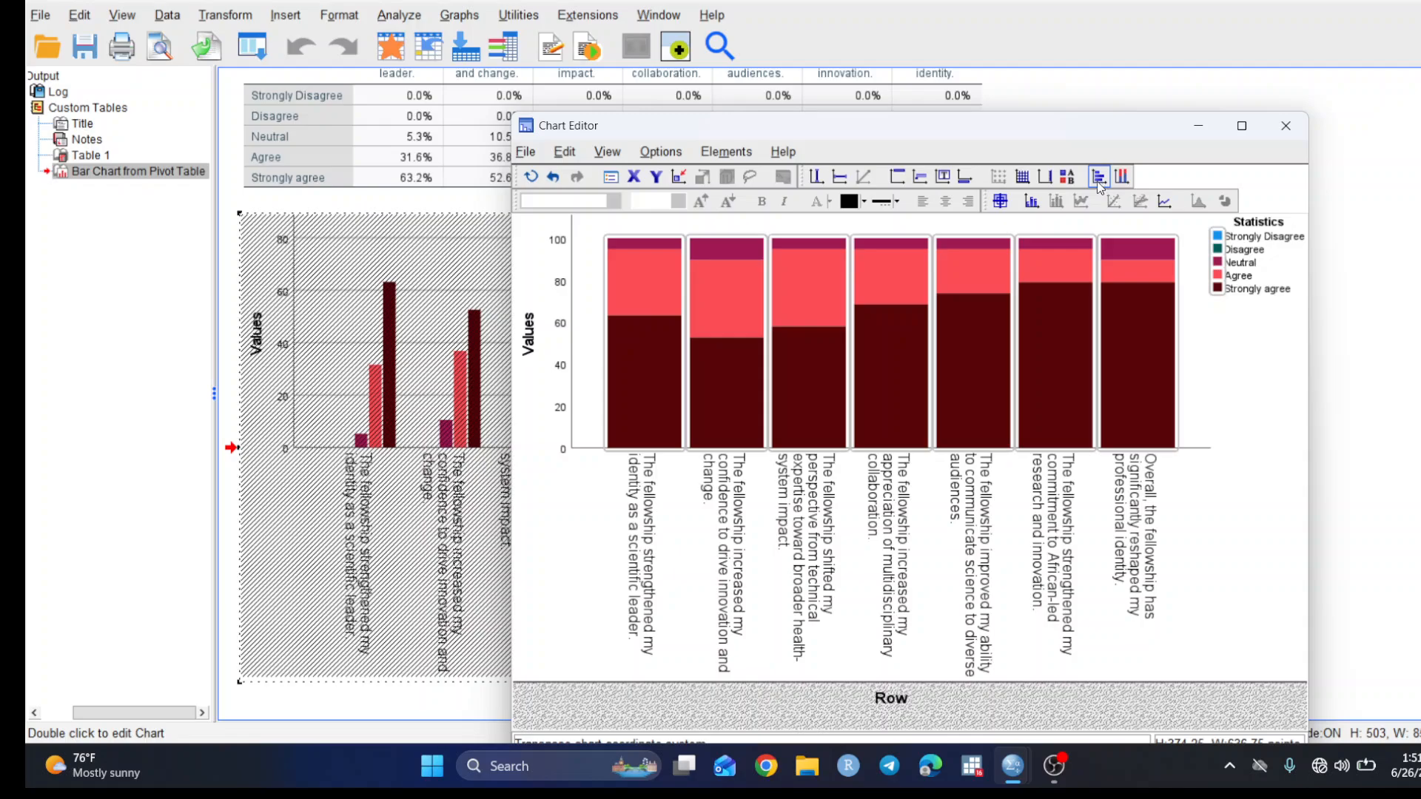
Transpose the chart so the stacked bars run horizontally, and bring the Chart Editor back to the front
left_click(458, 532)
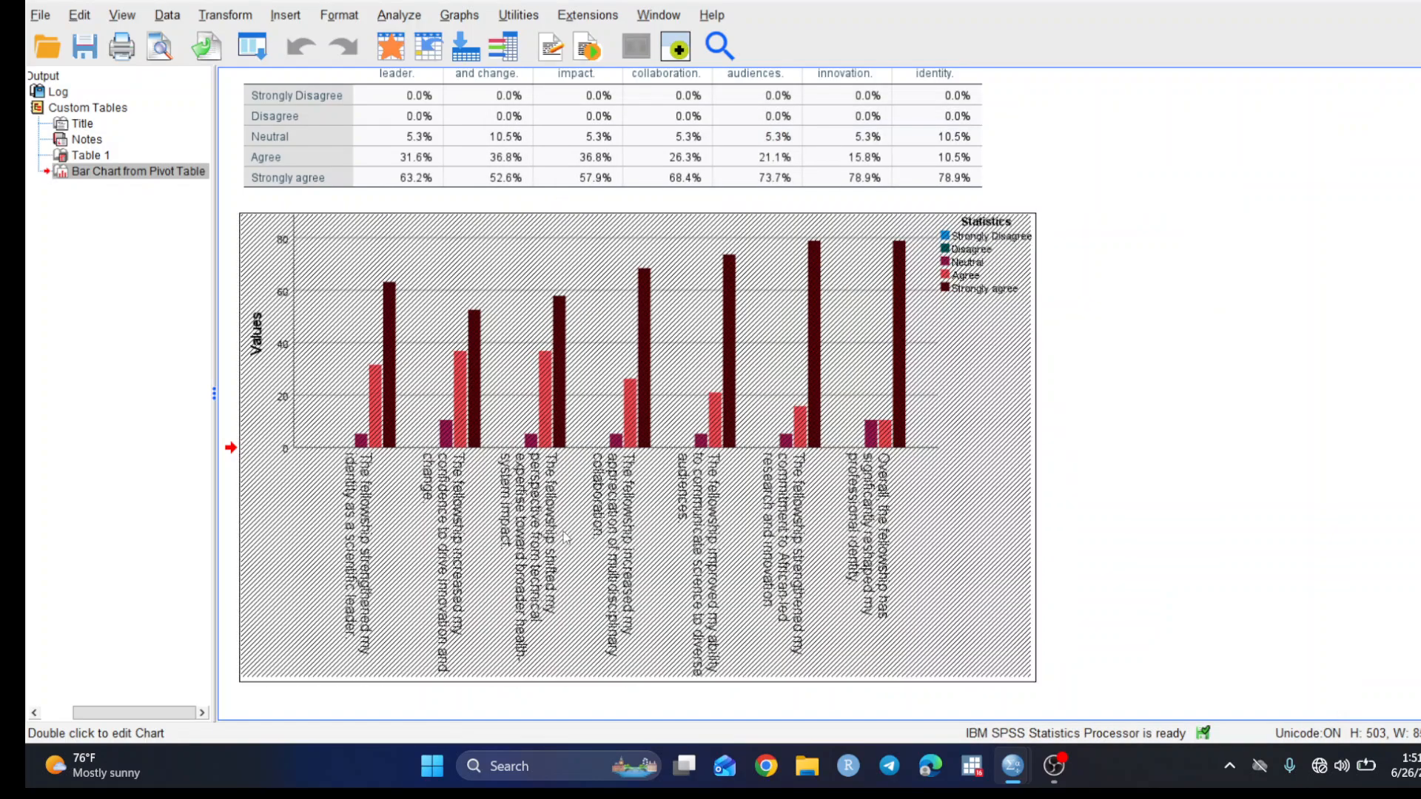
mouse_move(1012, 765)
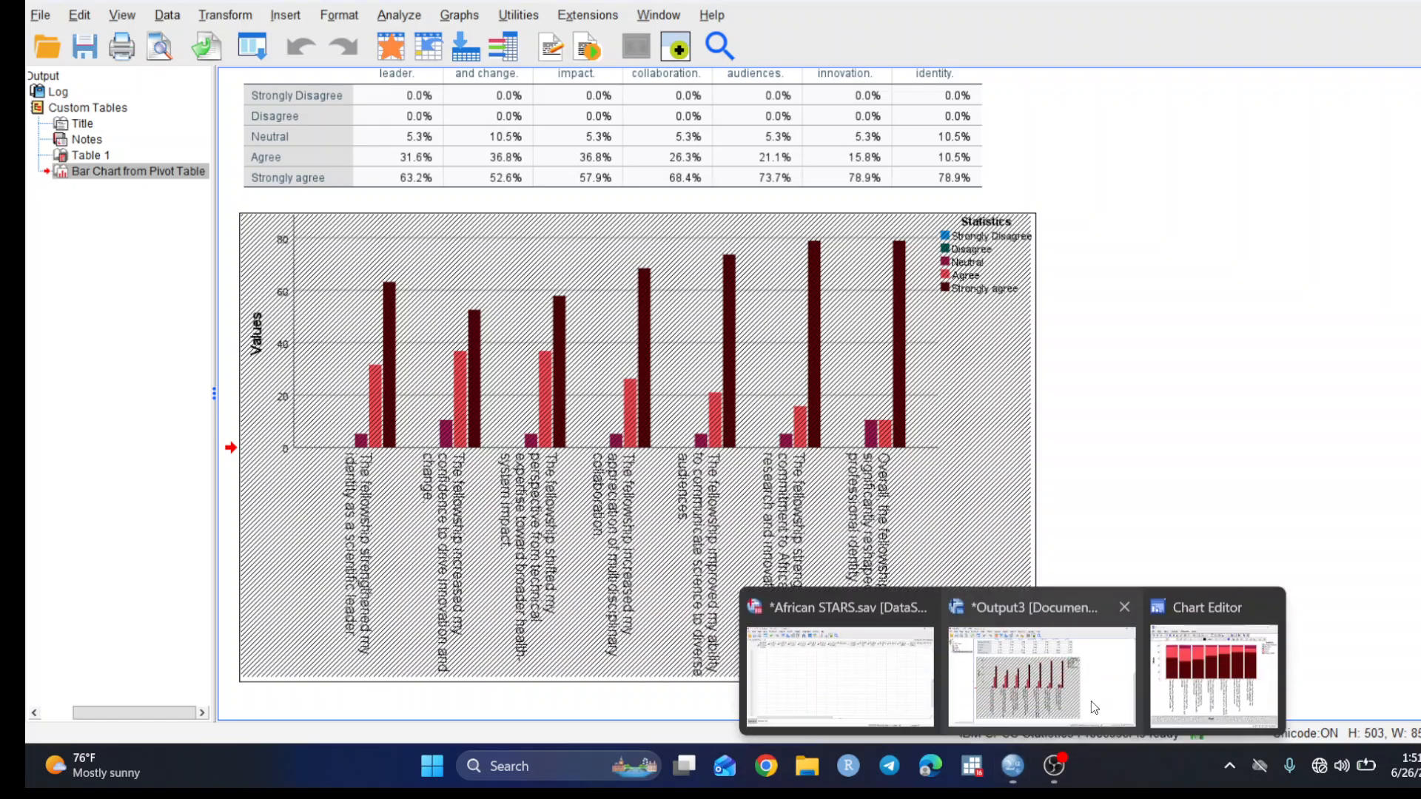
left_click(1203, 661)
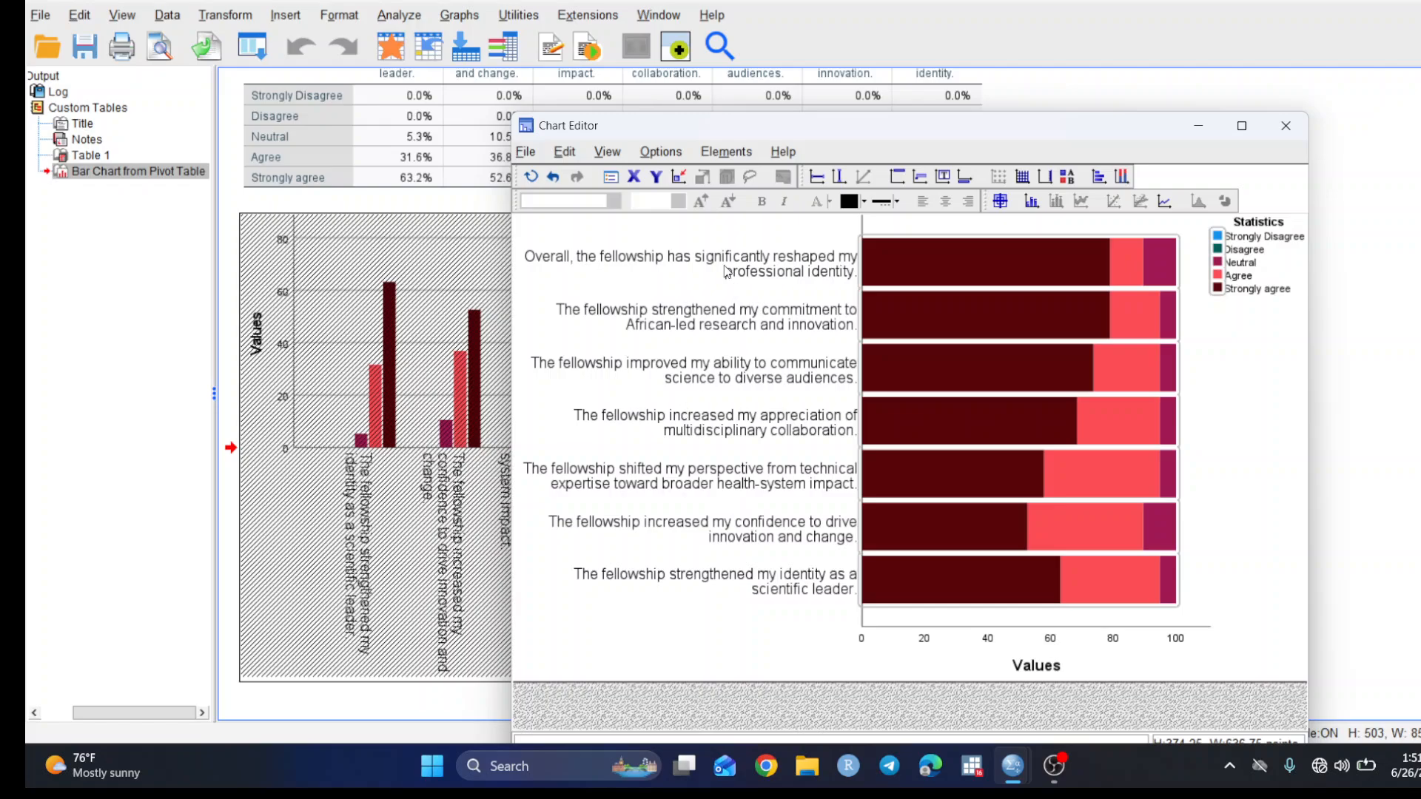
left_click(711, 416)
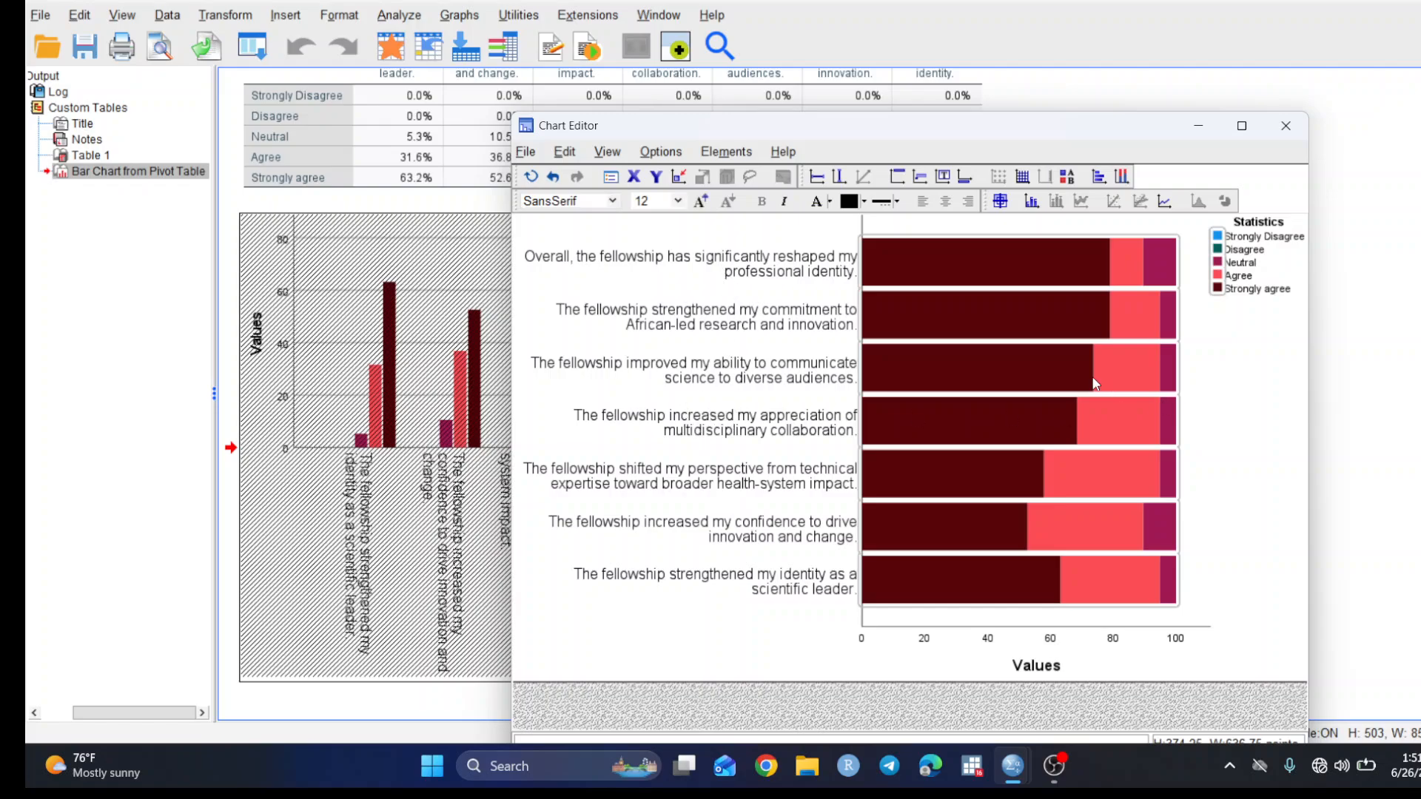
Show data labels on the stacked bar segments and close the label properties
right_click(1021, 329)
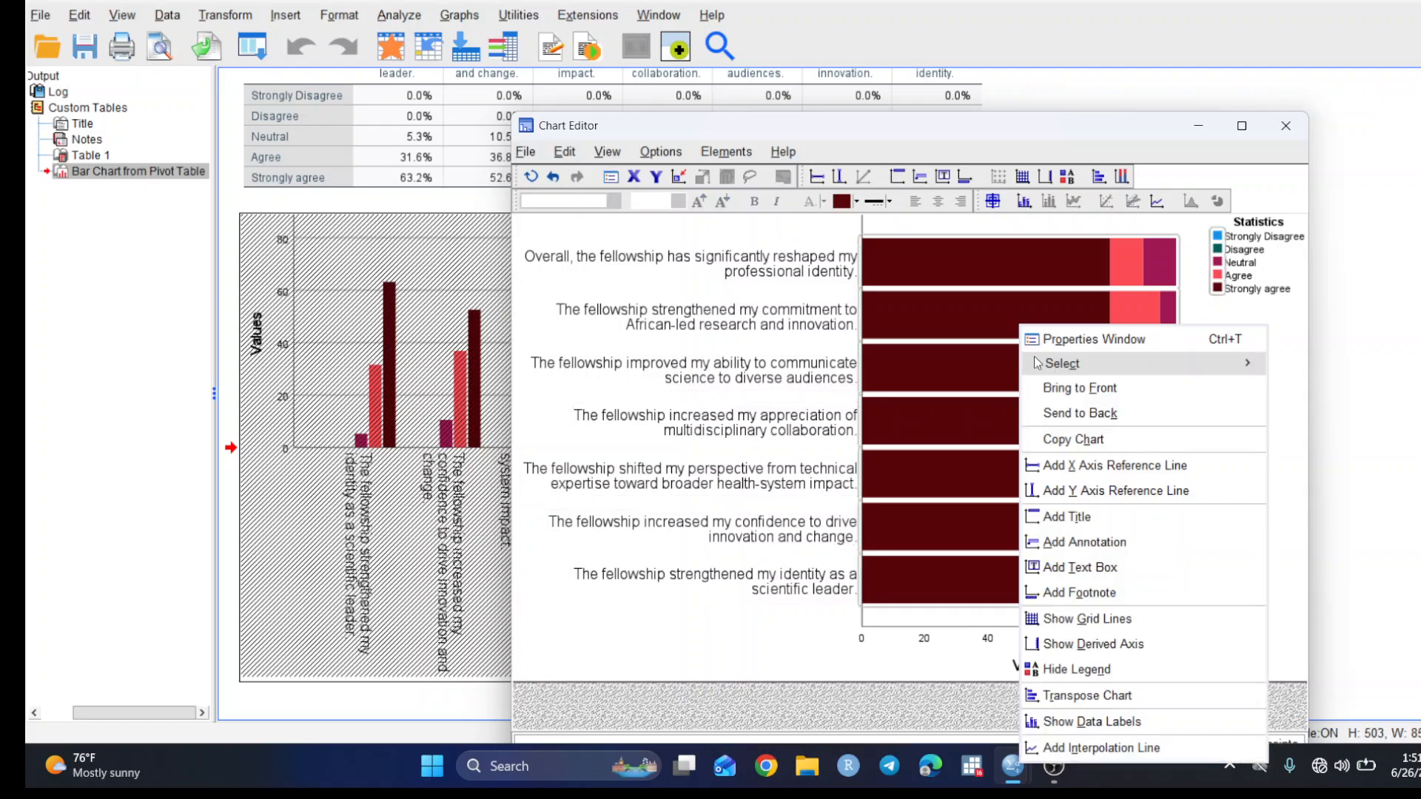
left_click(1081, 728)
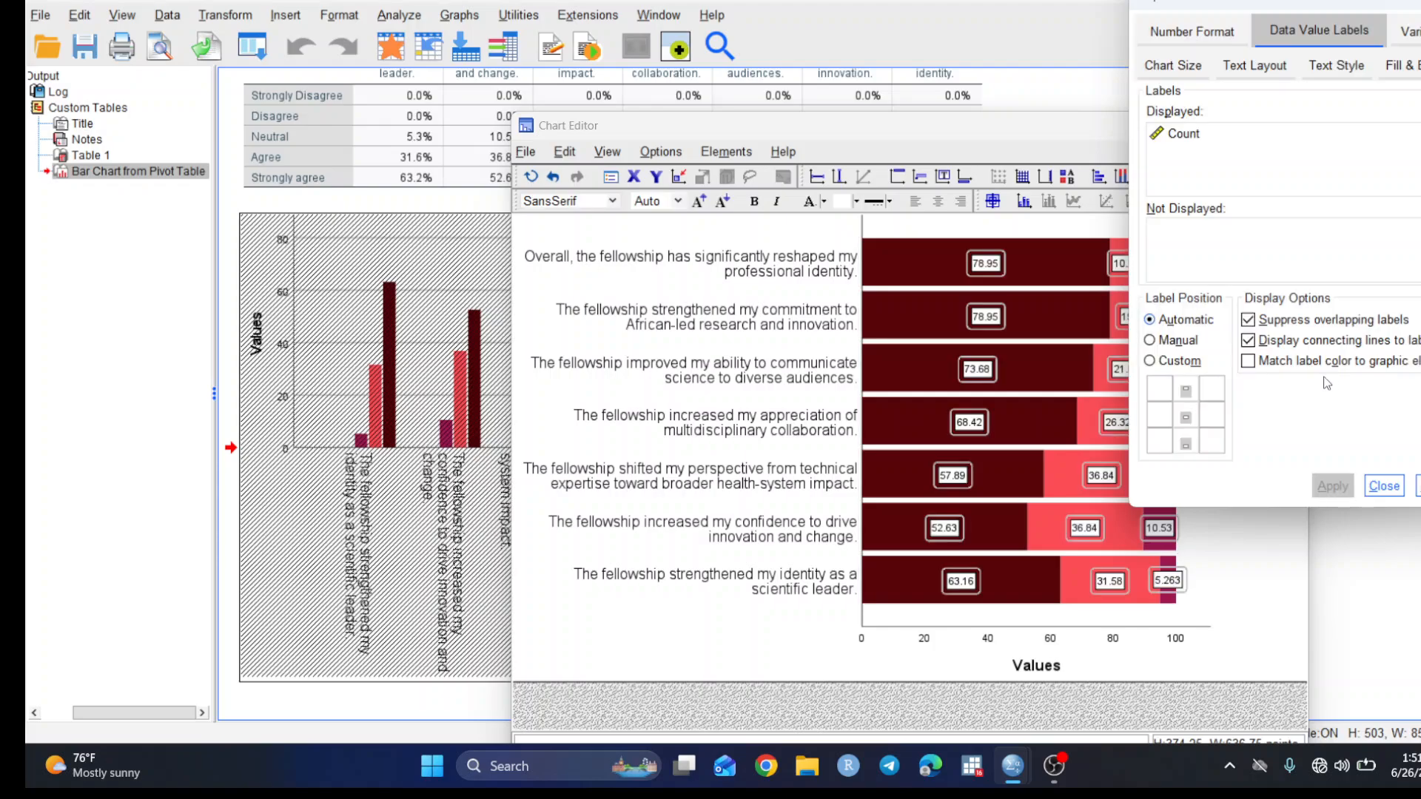
left_click(1383, 486)
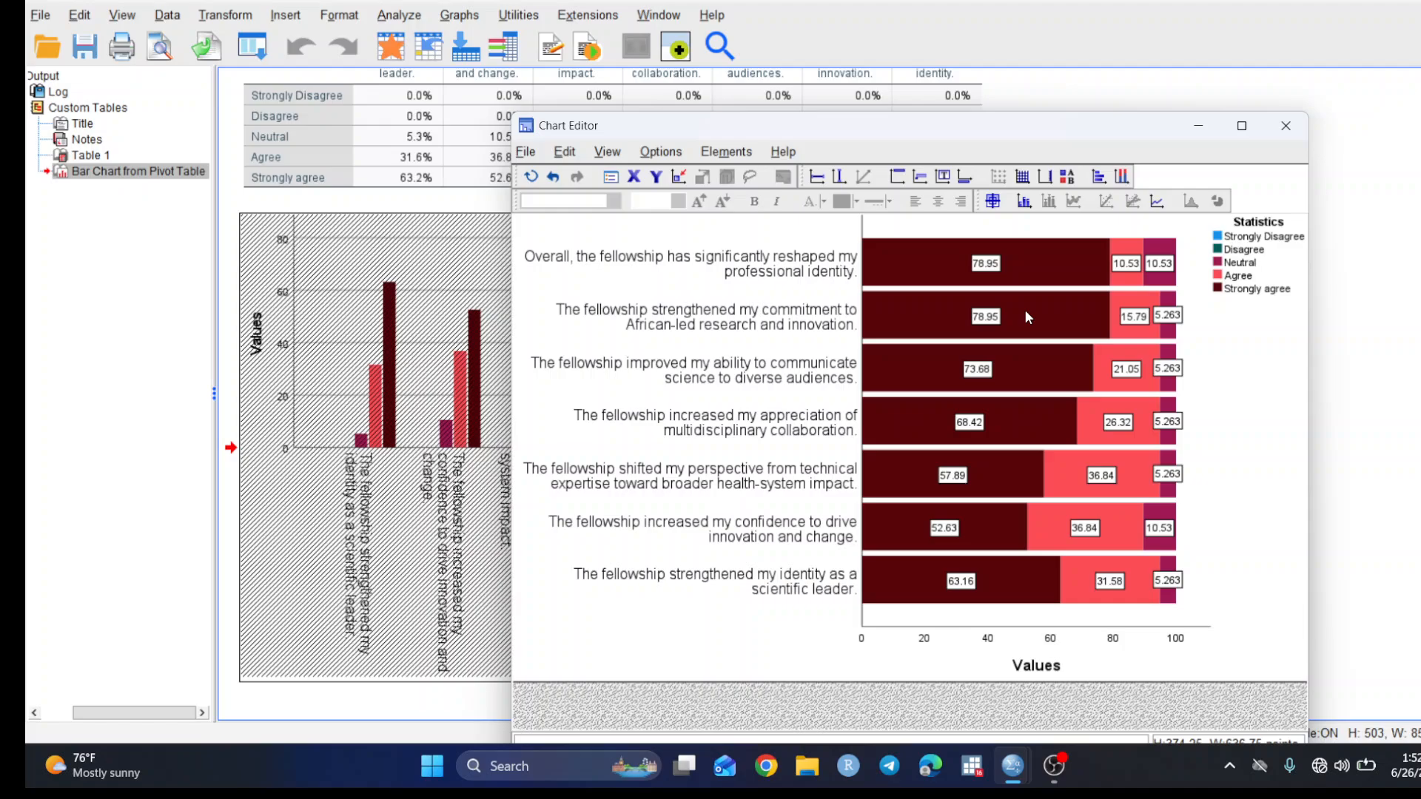
Recolour the Strongly agree segments of all stacked bars to green and close the Chart Editor
left_click(1000, 318)
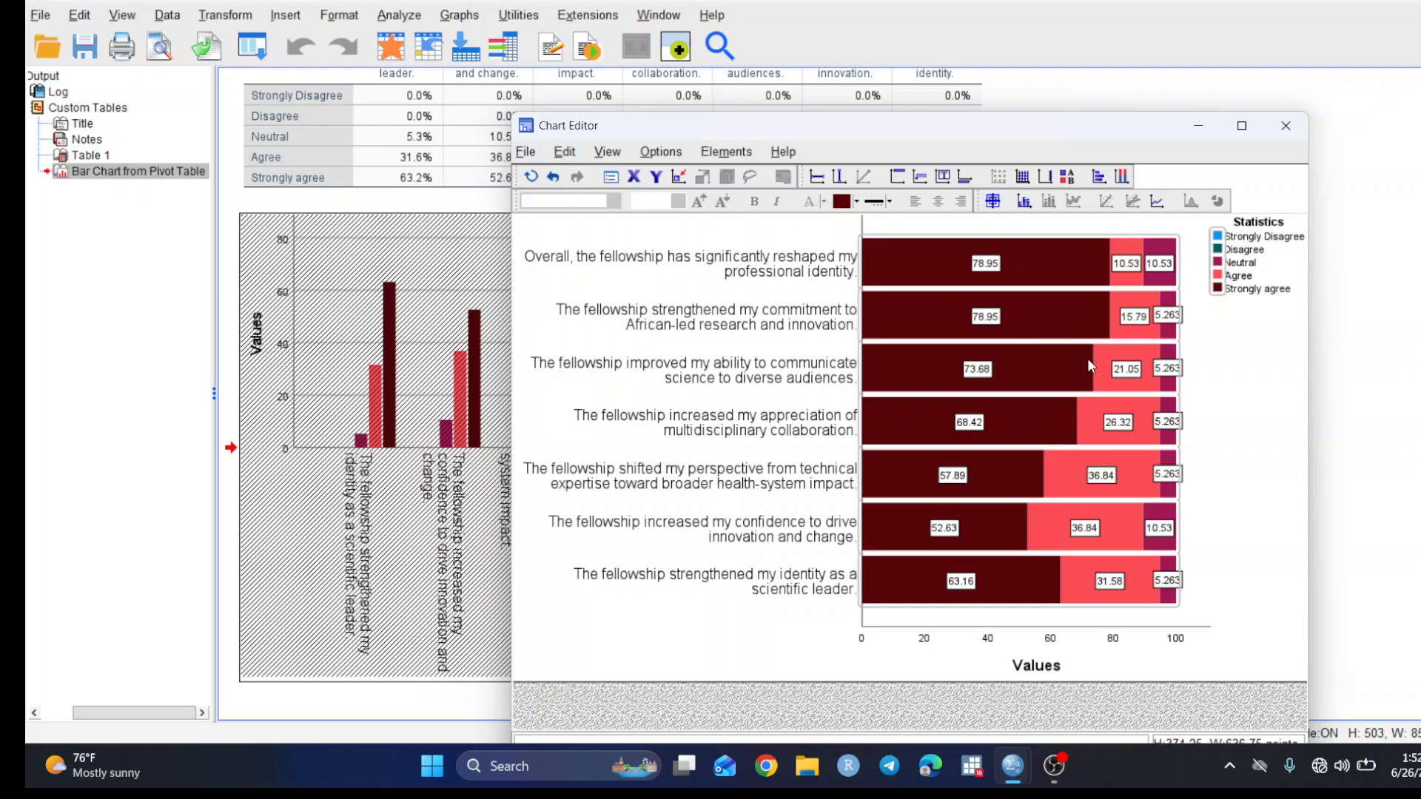
double_click(1025, 313)
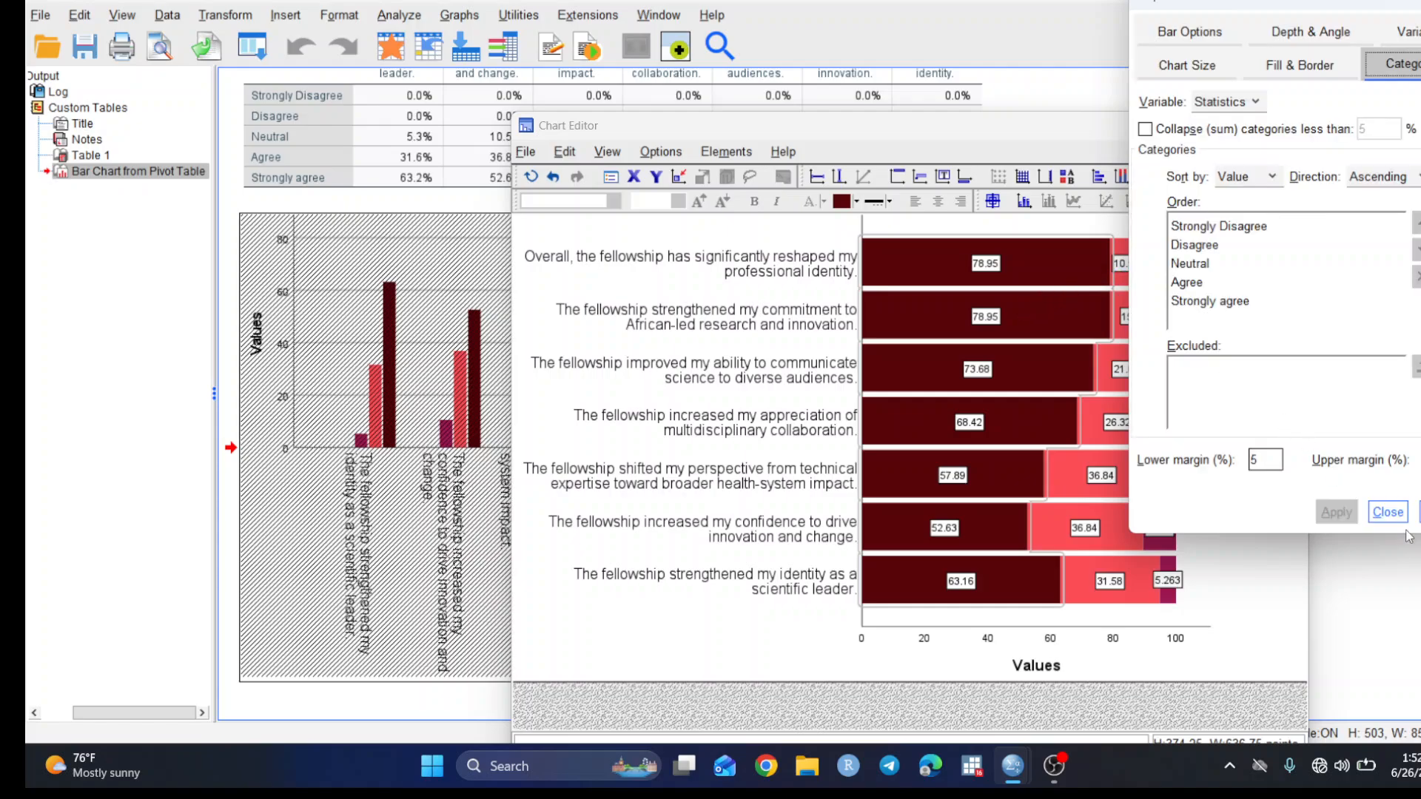
left_click(1387, 512)
left_click(856, 203)
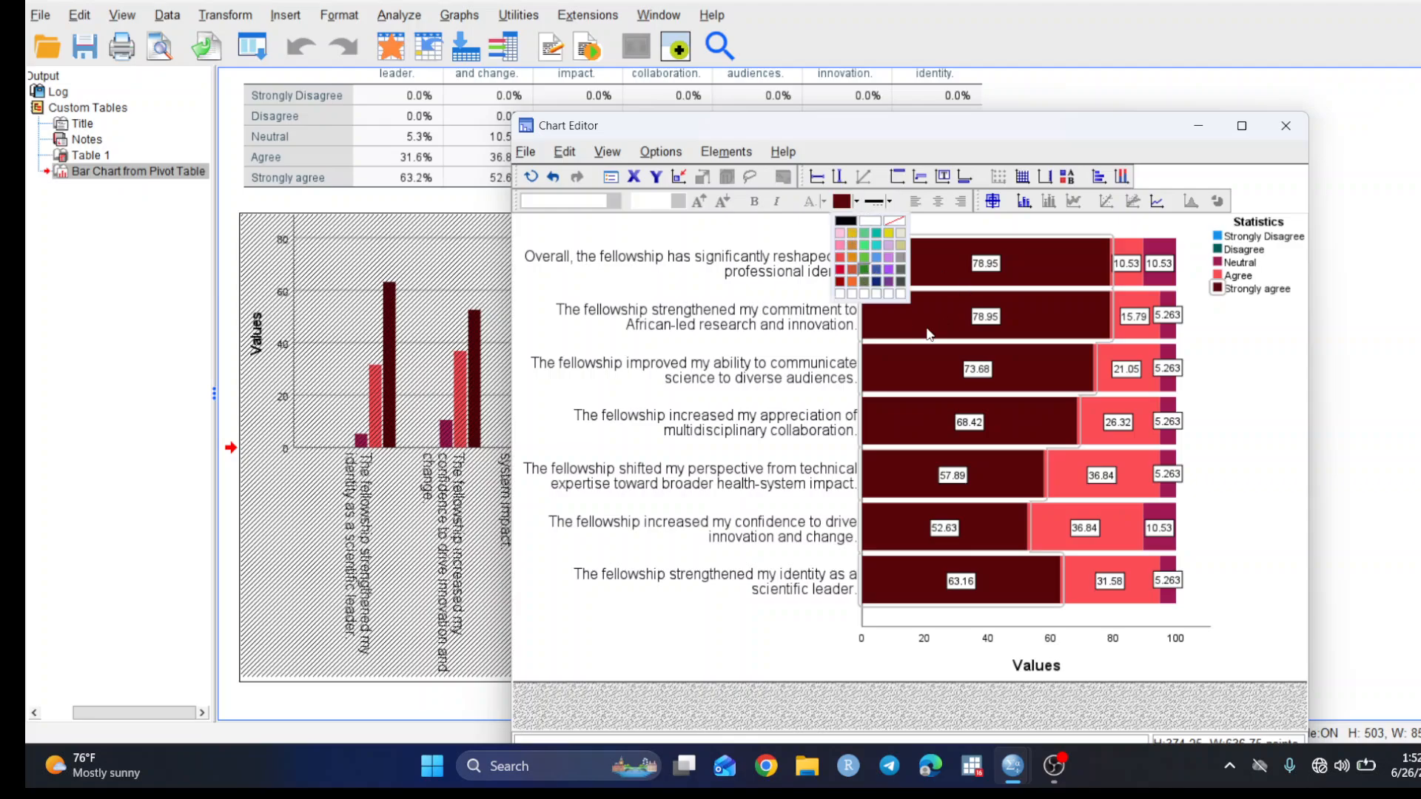
left_click(864, 269)
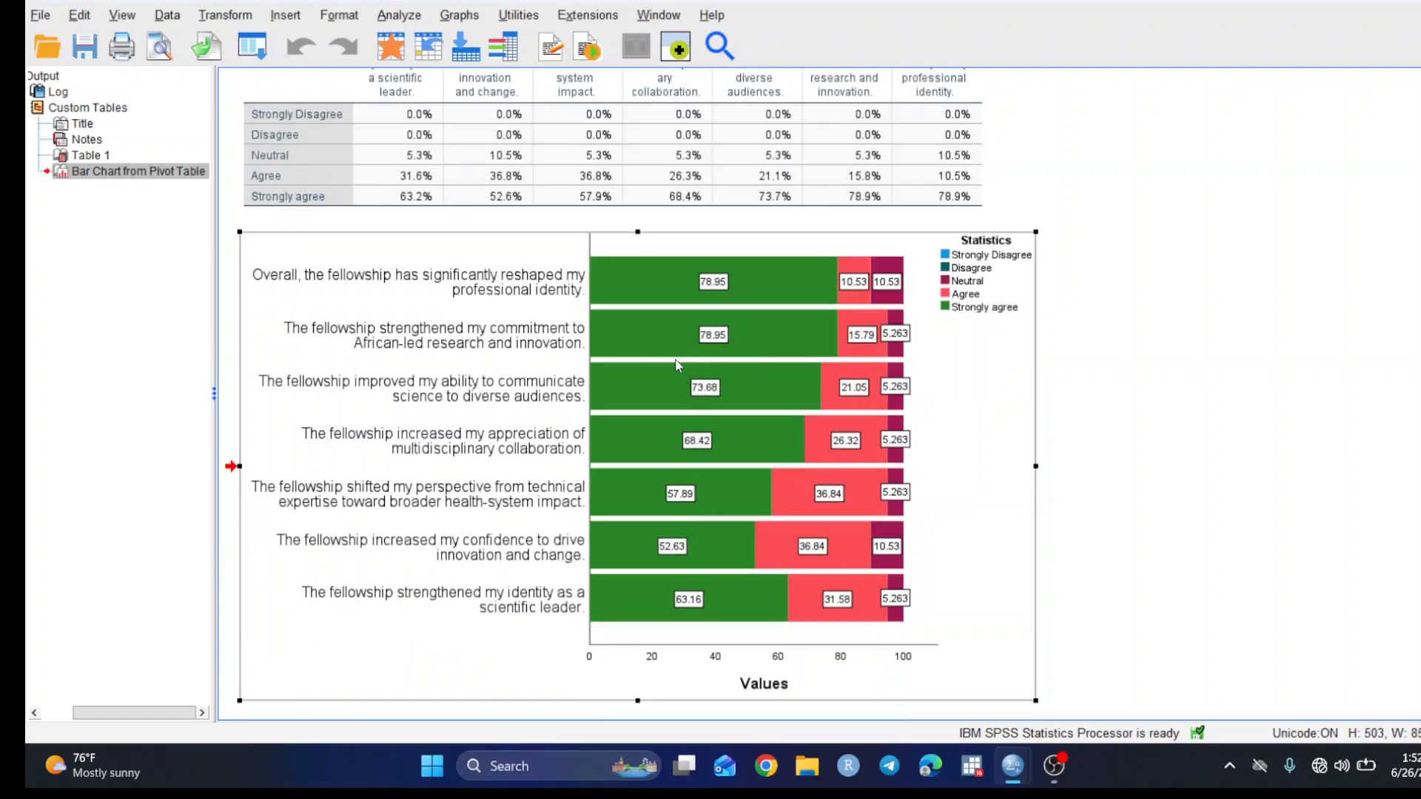
Compare the stacked bar chart's segments, labels and legend with the percentages in the custom table above, and deselect the chart
scroll(321, 314, "down", 1)
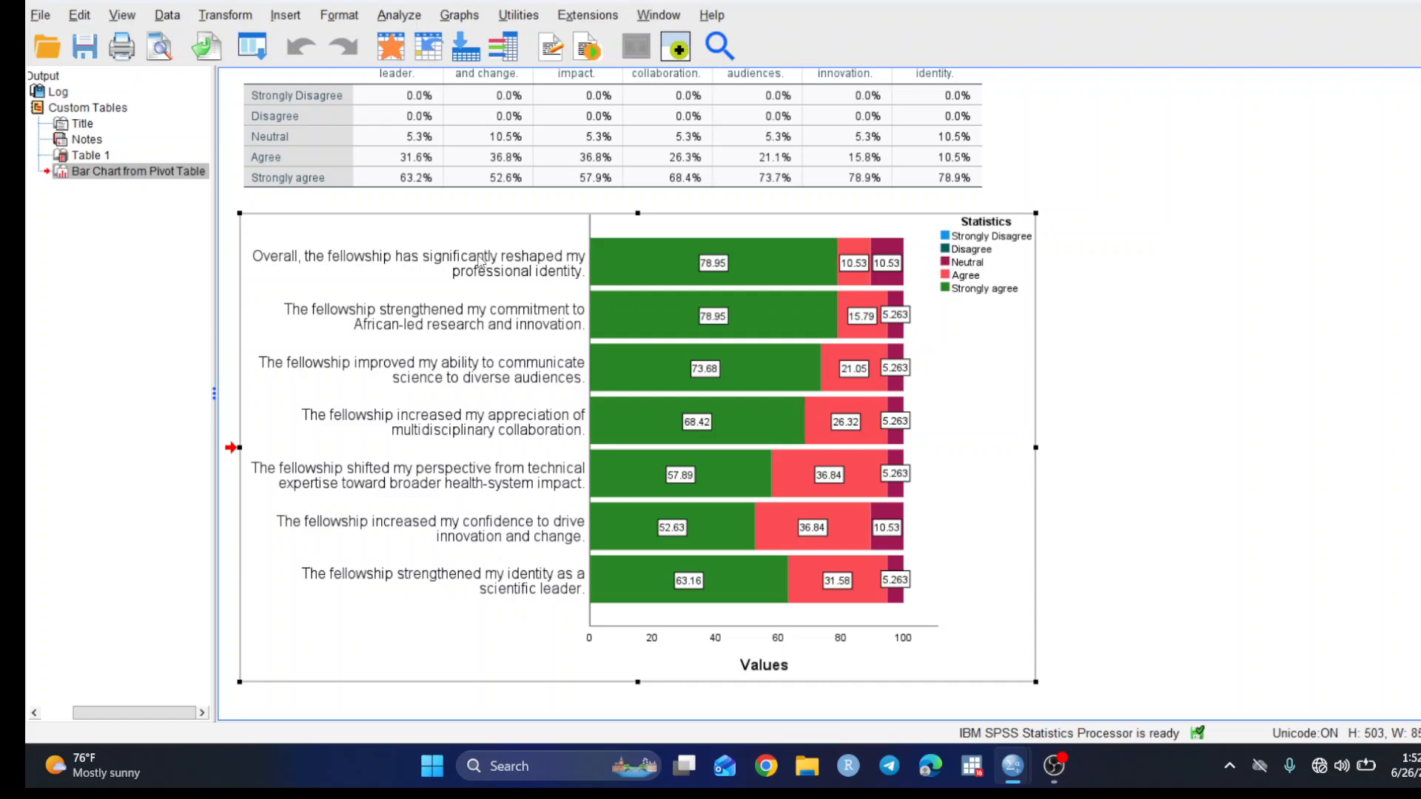
scroll(769, 371, "up", 4)
scroll(768, 371, "down", 3)
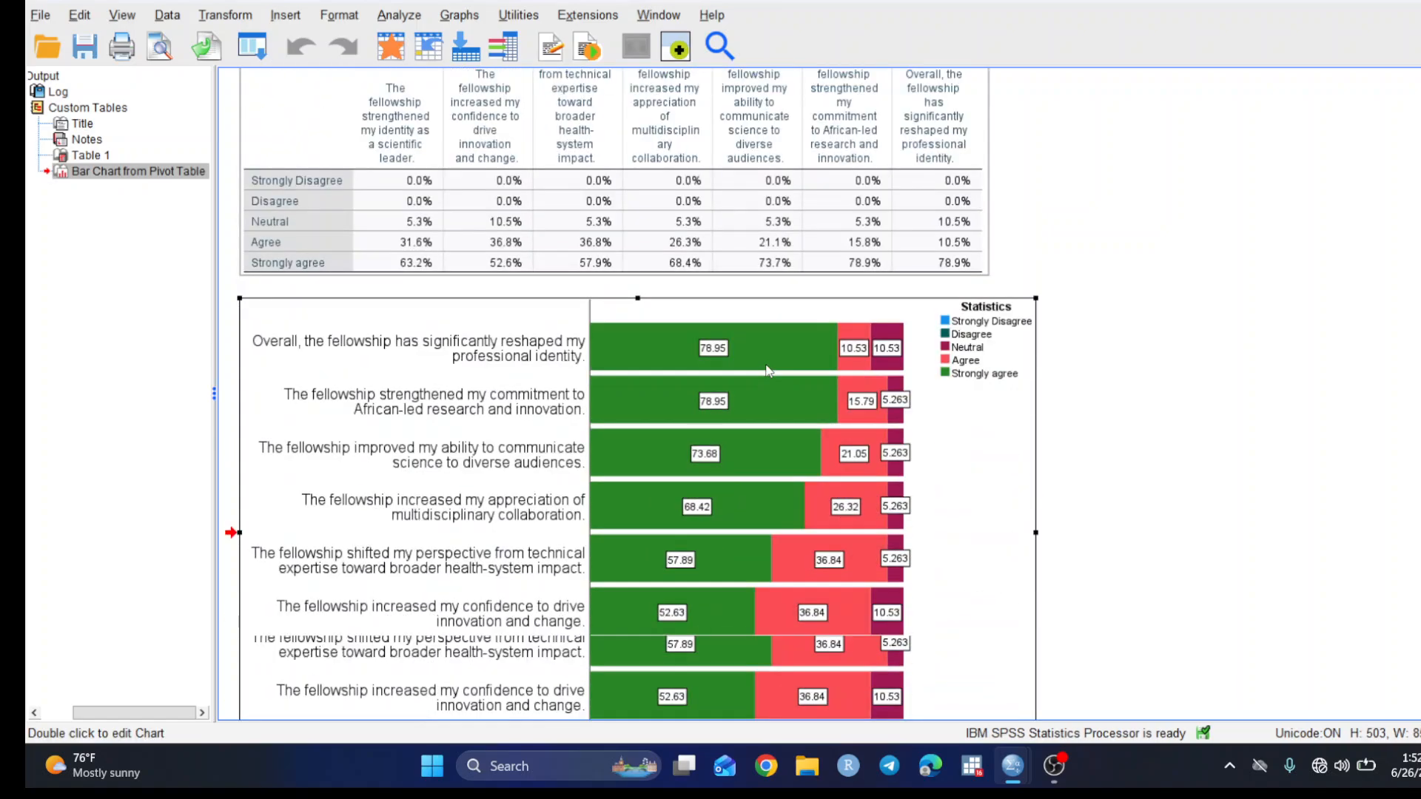
scroll(769, 371, "down", 2)
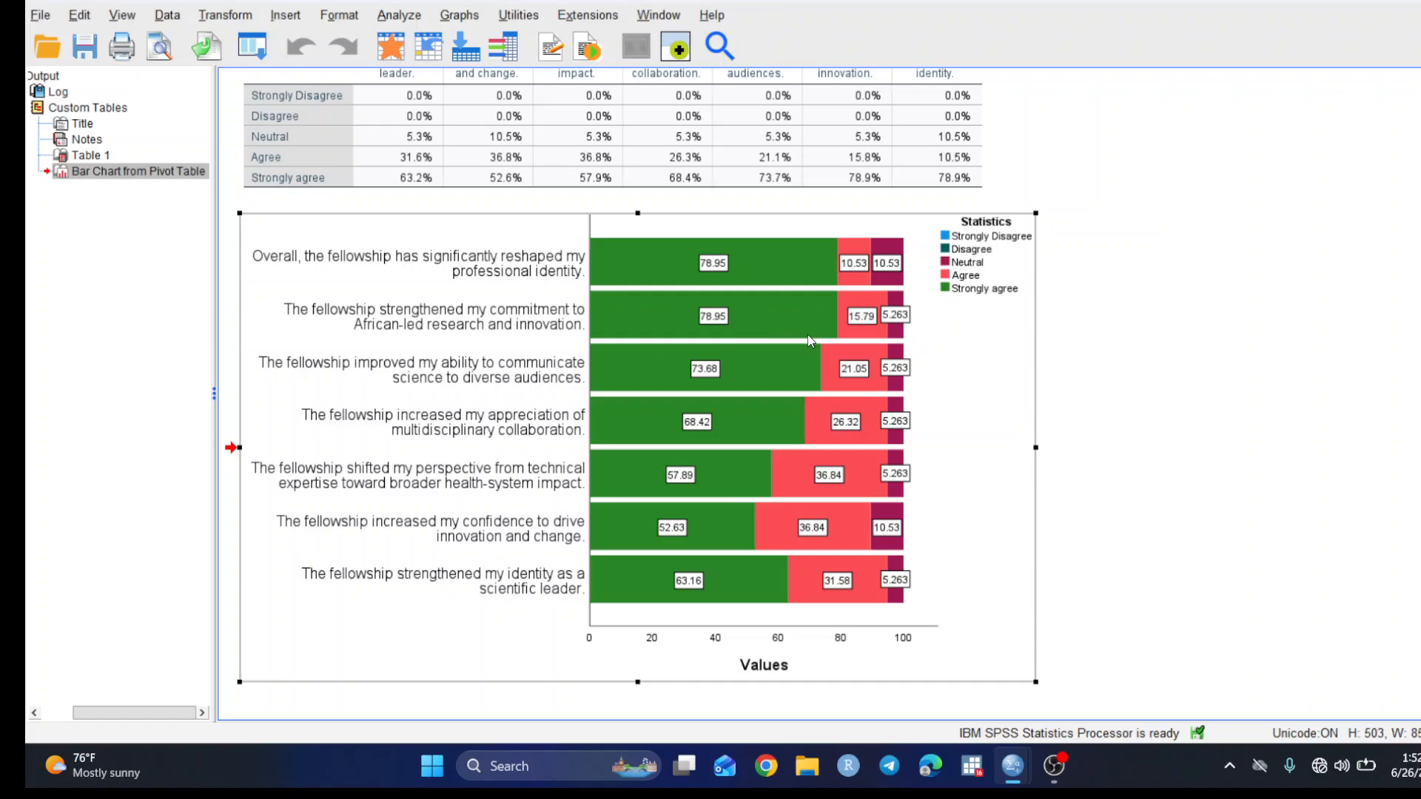
left_click(1149, 381)
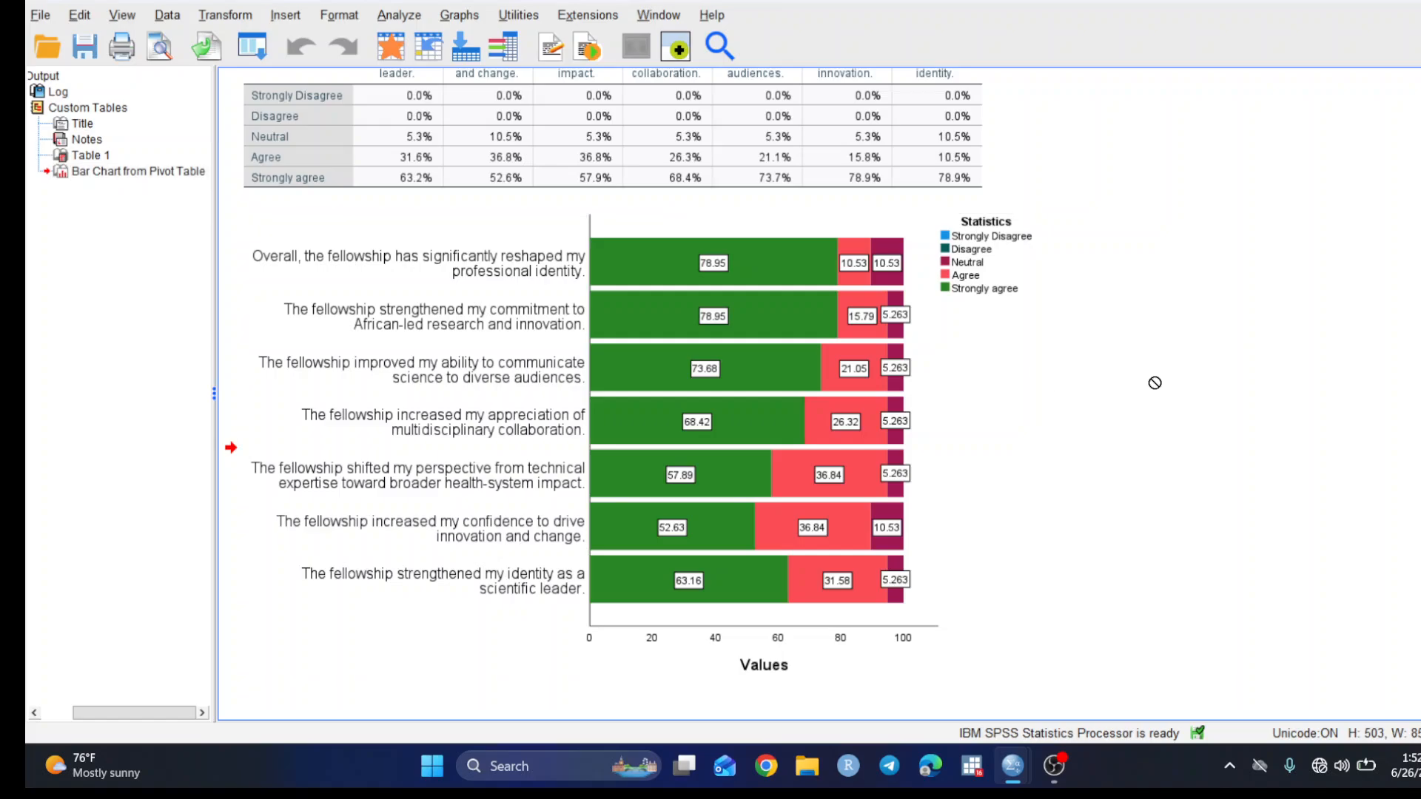
left_click(735, 268)
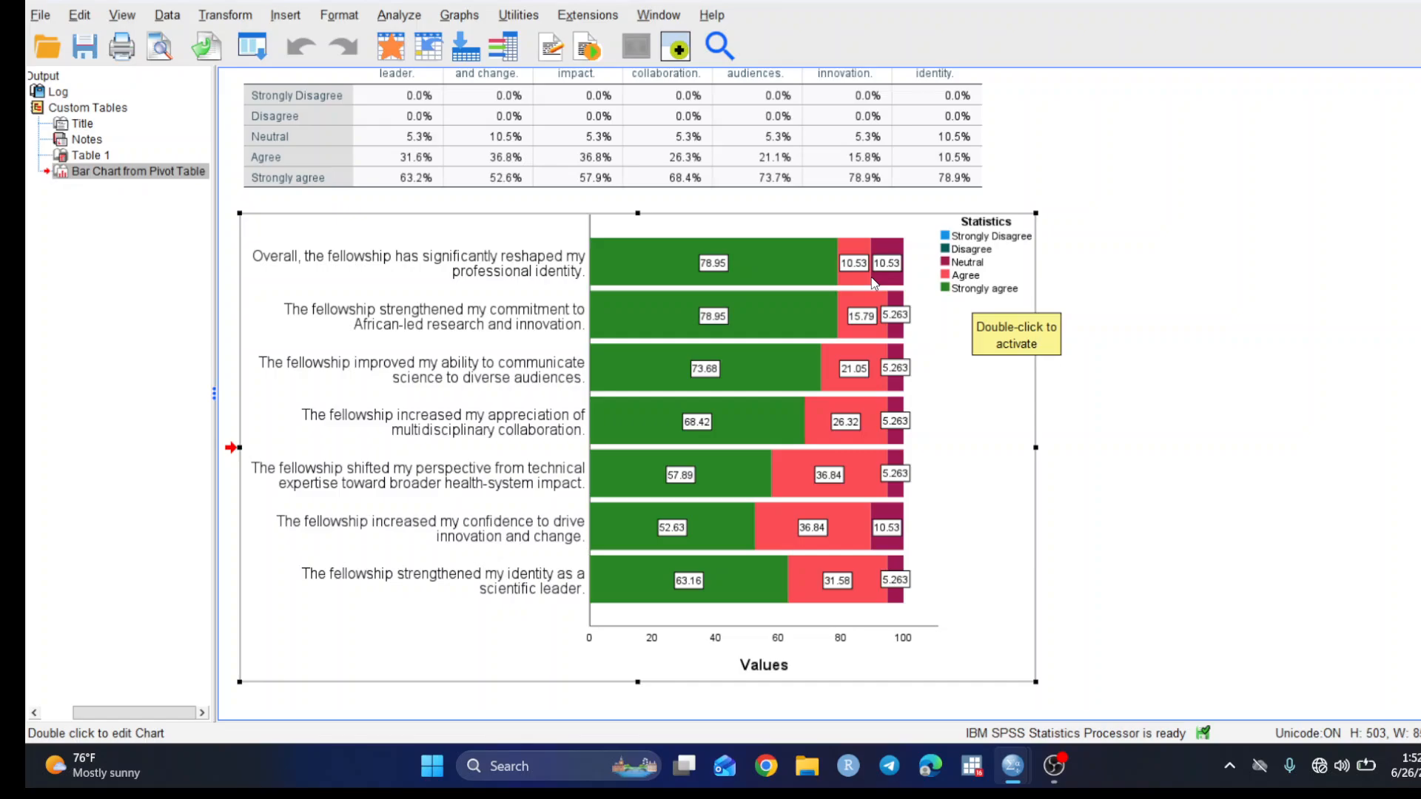
scroll(841, 295, "up", 2)
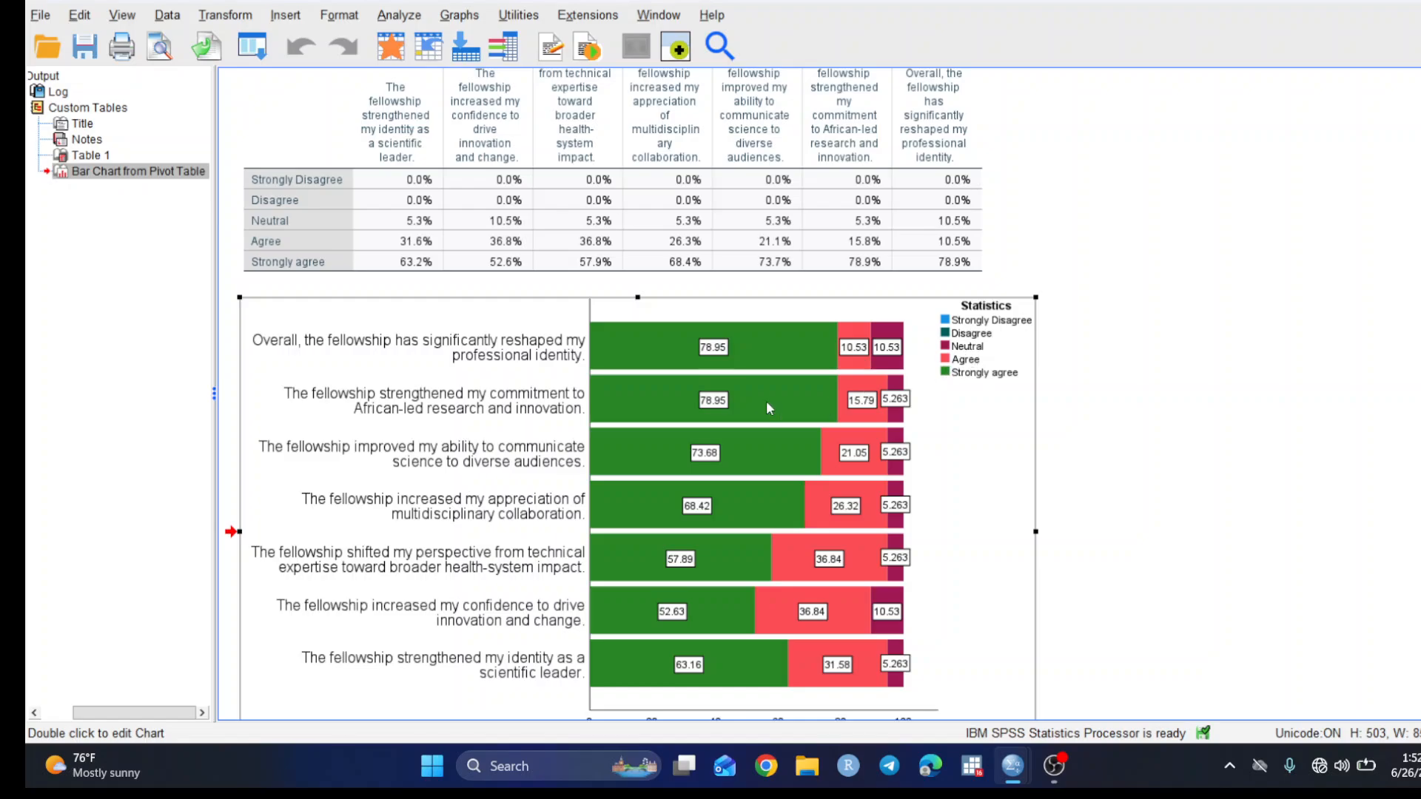
scroll(757, 401, "down", 2)
scroll(734, 435, "up", 2)
scroll(737, 436, "down", 2)
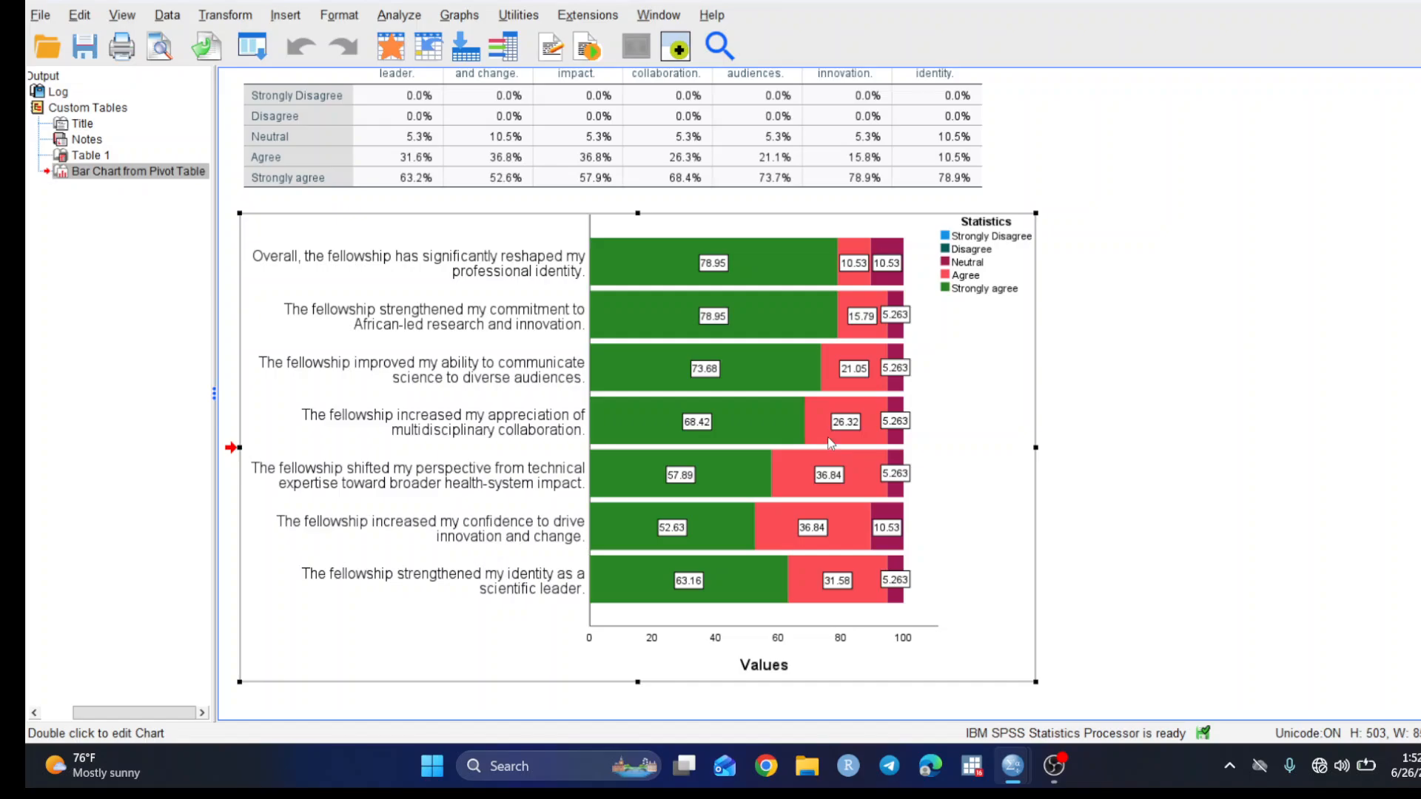
scroll(797, 479, "up", 2)
scroll(789, 482, "down", 2)
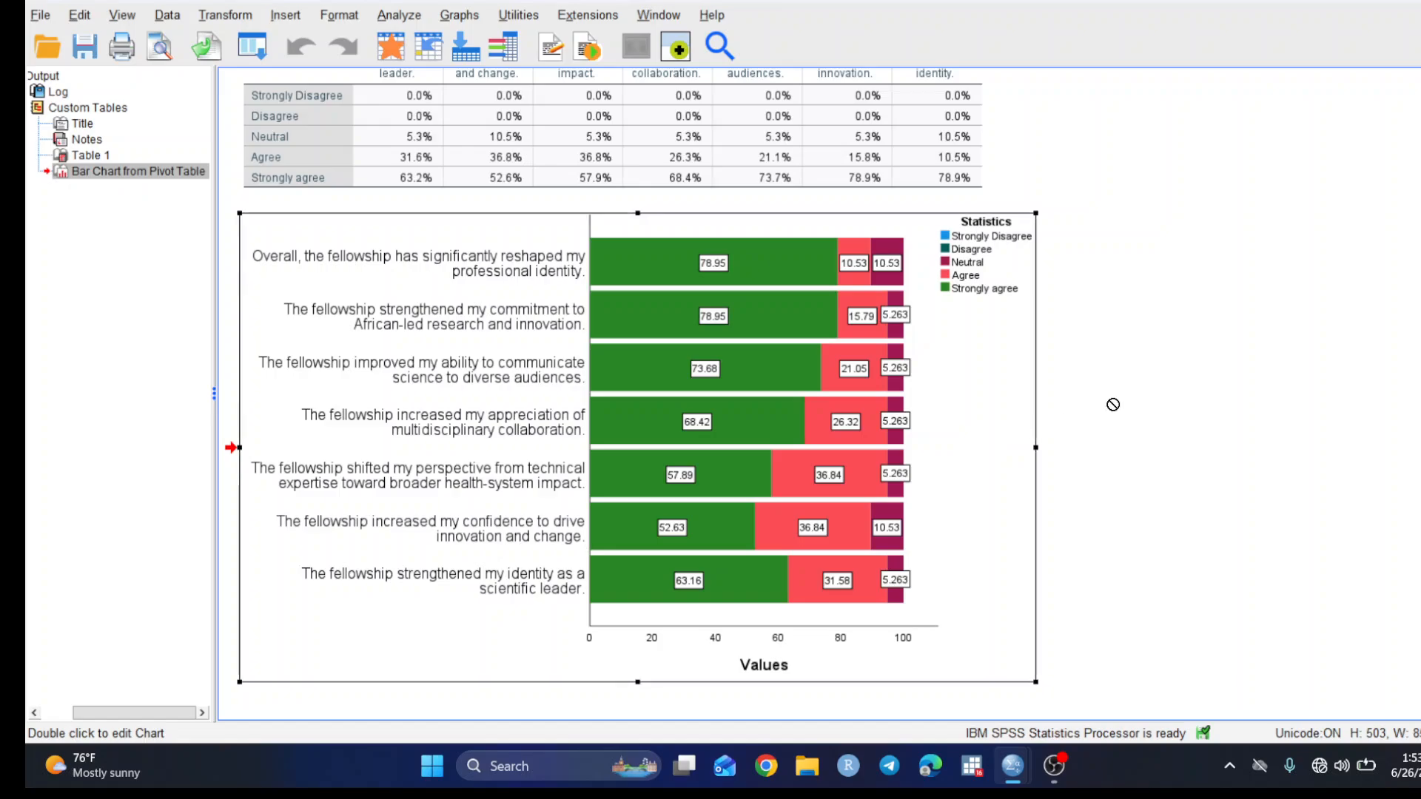
left_click(1110, 406)
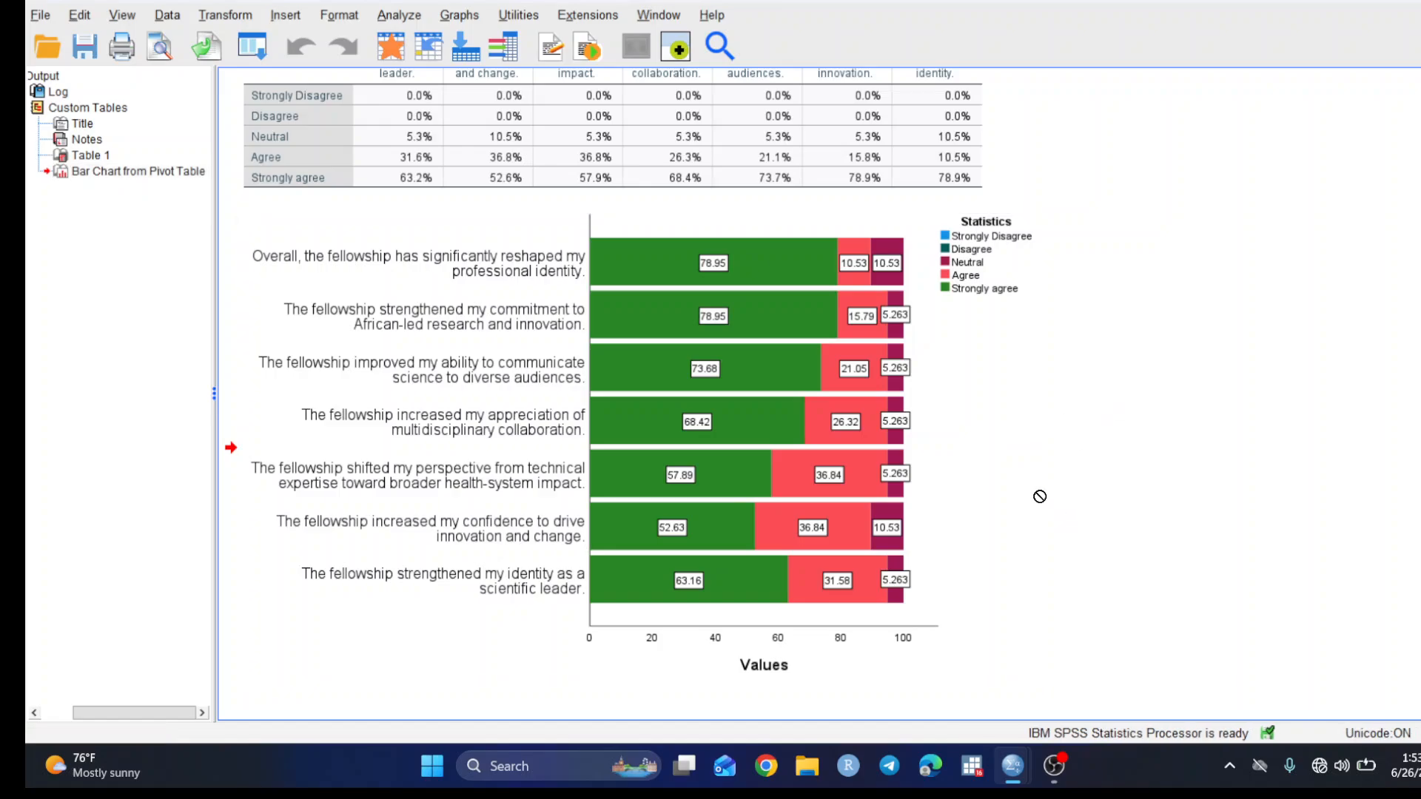